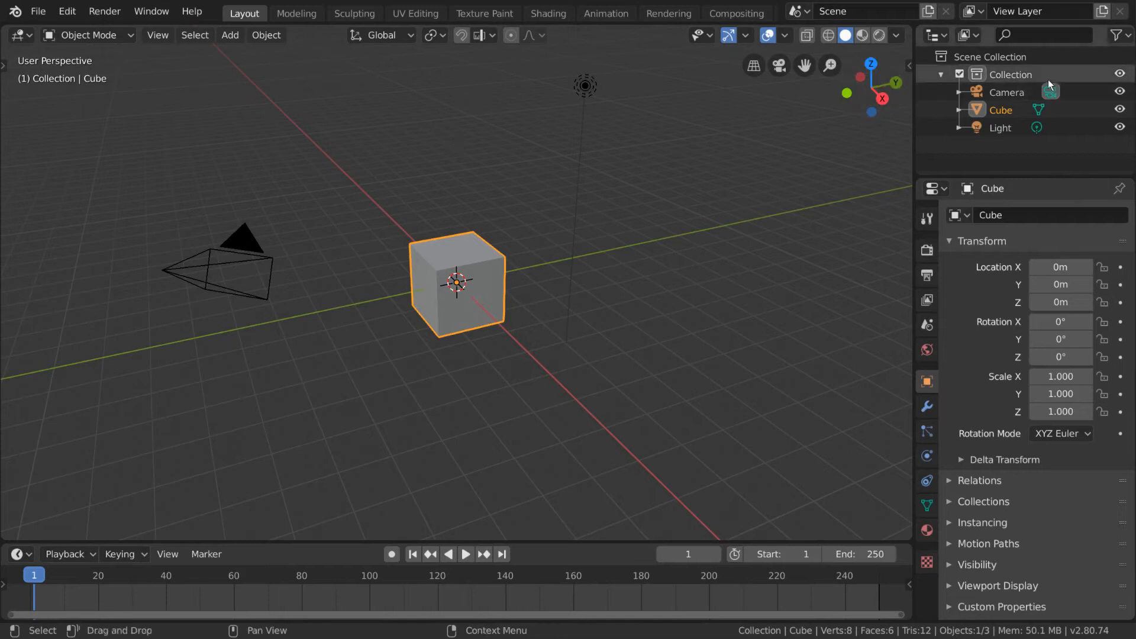
# Step: Select Collection and its Camera, Cube and Light objects one after another in the outliner
pyautogui.click(1028, 75)
pyautogui.click(1015, 90)
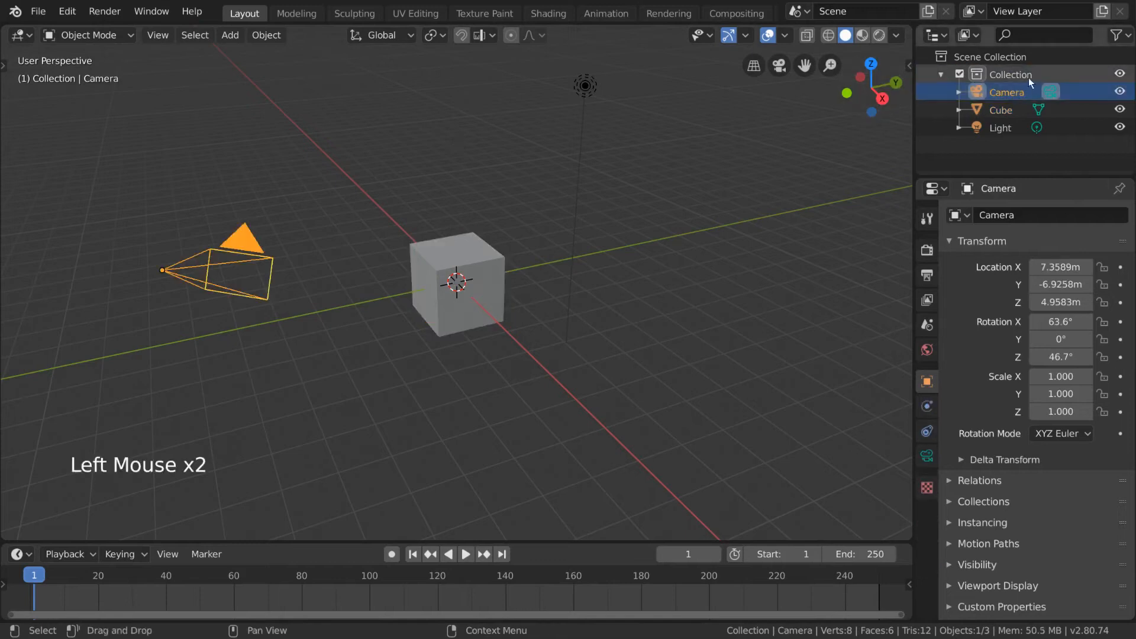
pyautogui.click(1006, 111)
pyautogui.click(1002, 127)
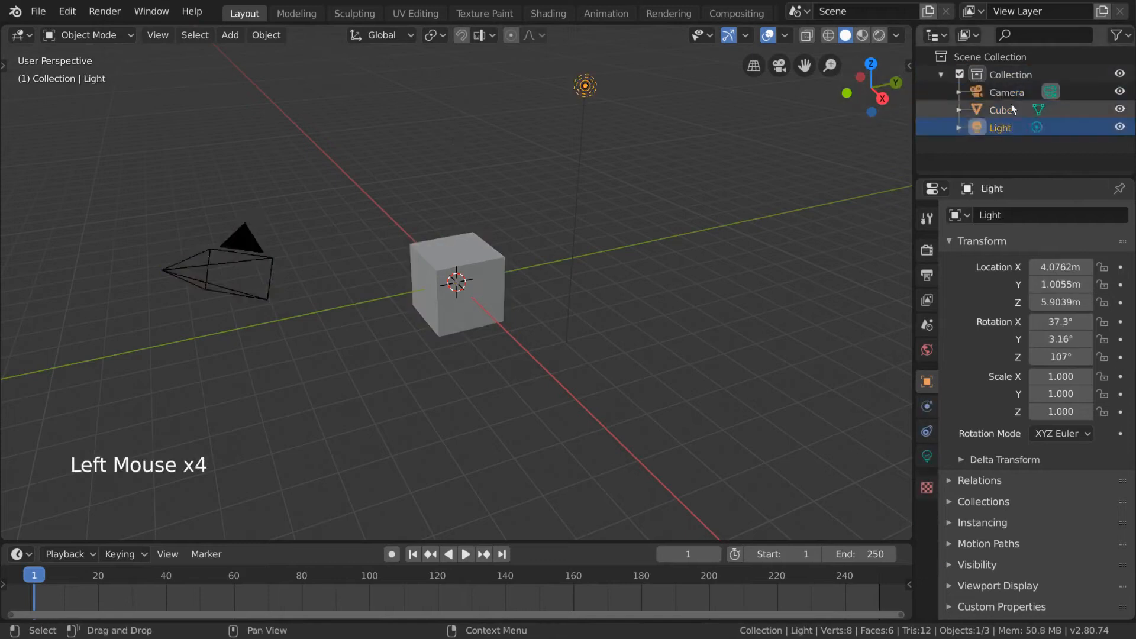
# Step: Toggle the visibility of Collection off and on, and compare Scene Collection with Collection, leaving Collection selected
pyautogui.click(1117, 73)
pyautogui.click(1118, 73)
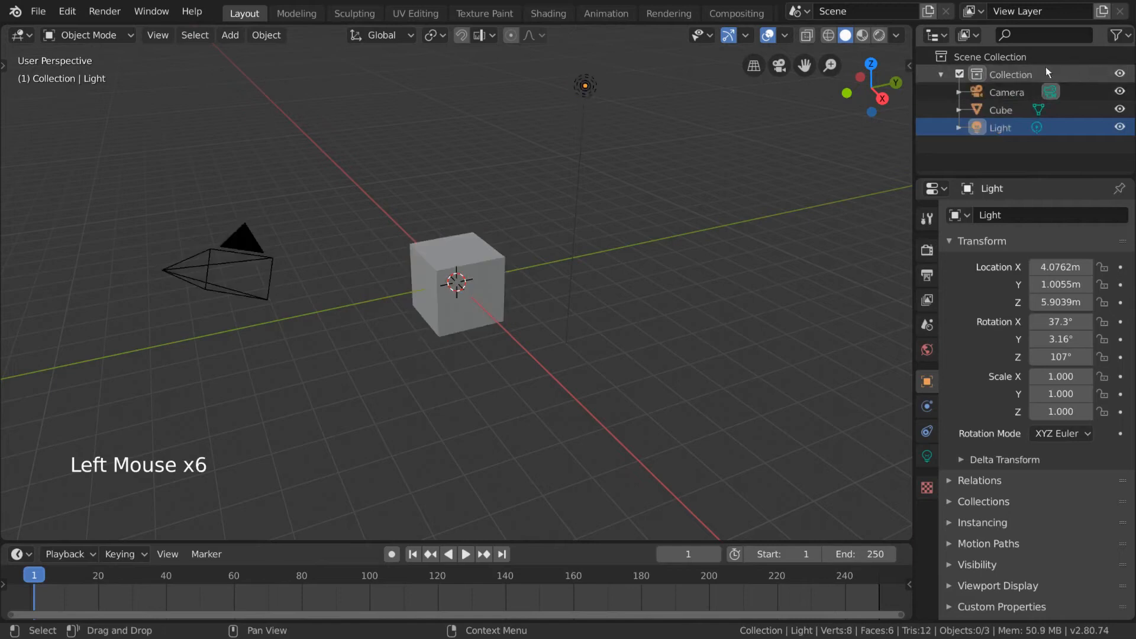
pyautogui.click(1005, 76)
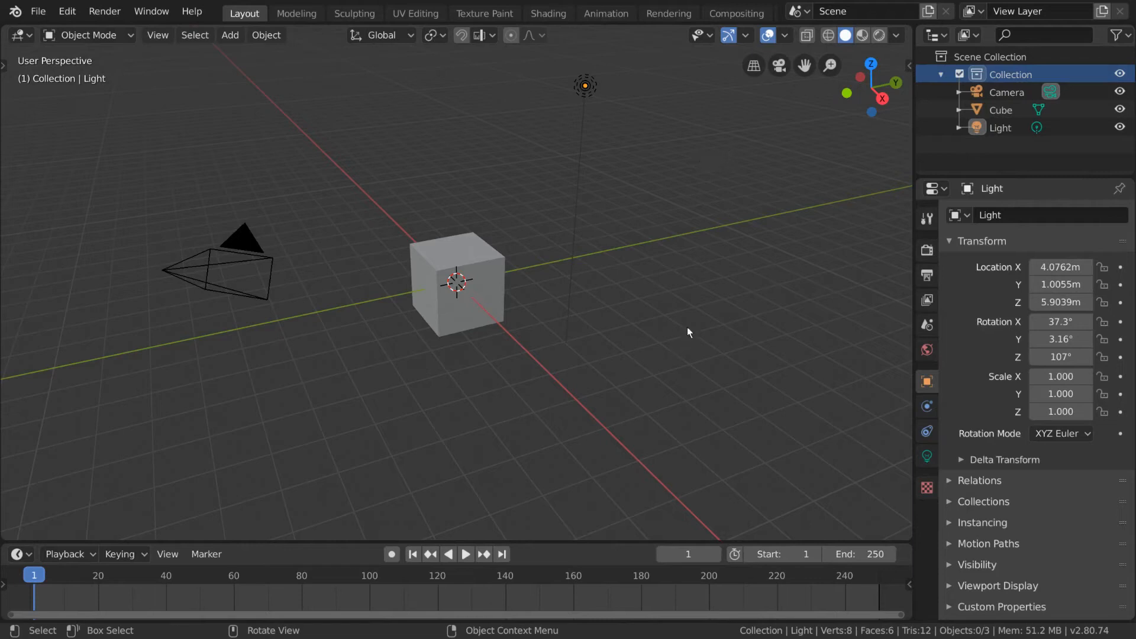
pyautogui.click(1017, 57)
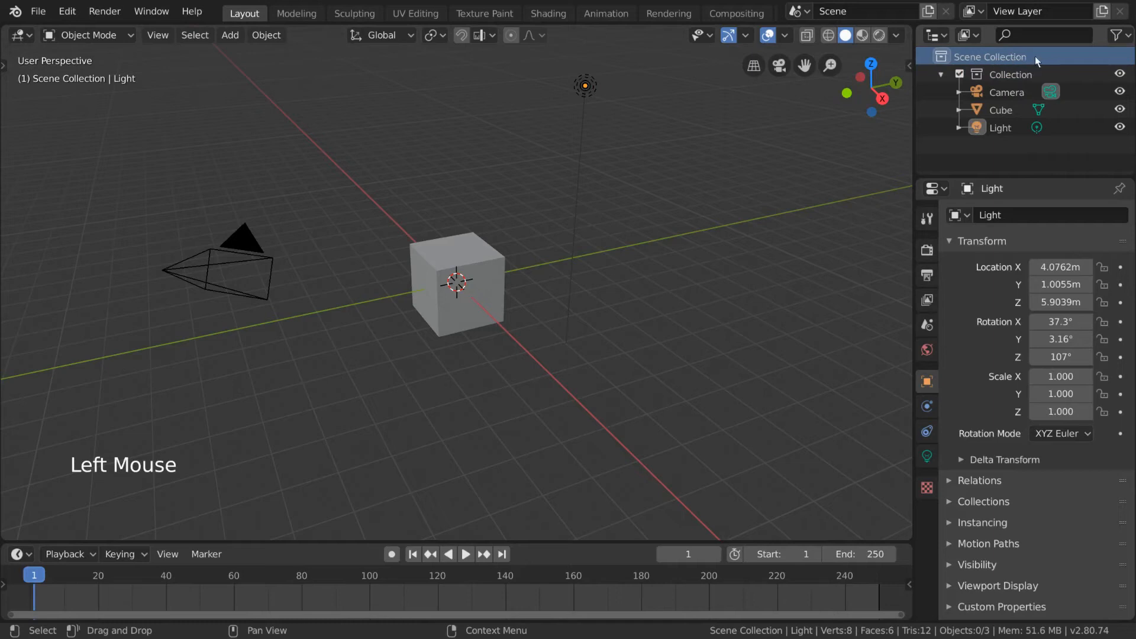
pyautogui.click(1029, 71)
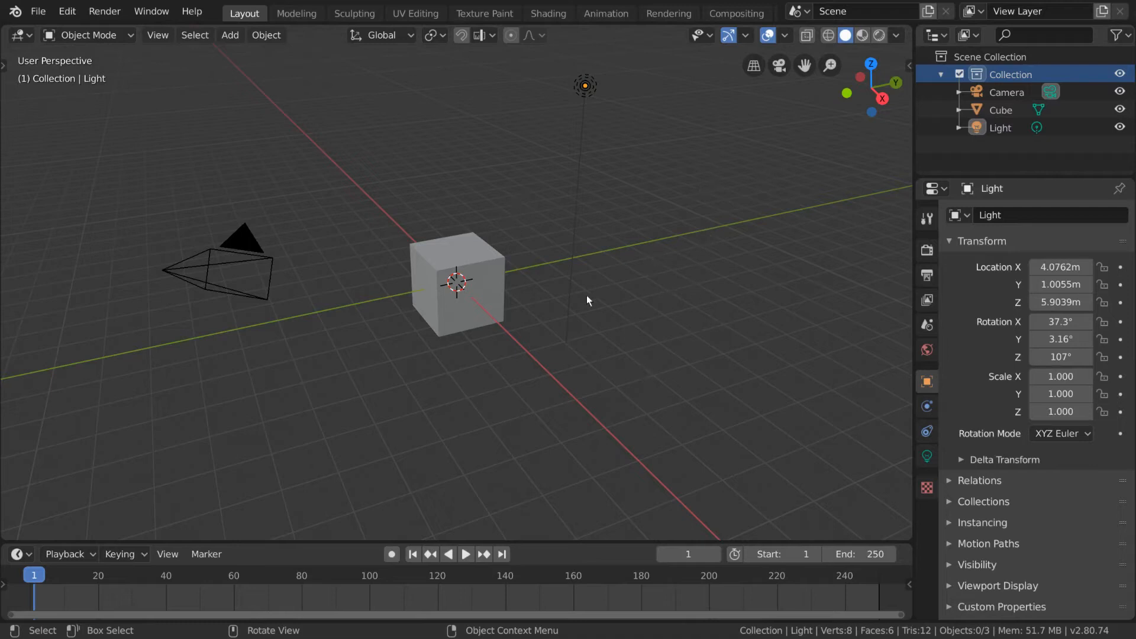
# Step: Scale the default cube uniformly to about 17.34 so it encloses the scene like a room
pyautogui.click(498, 275)
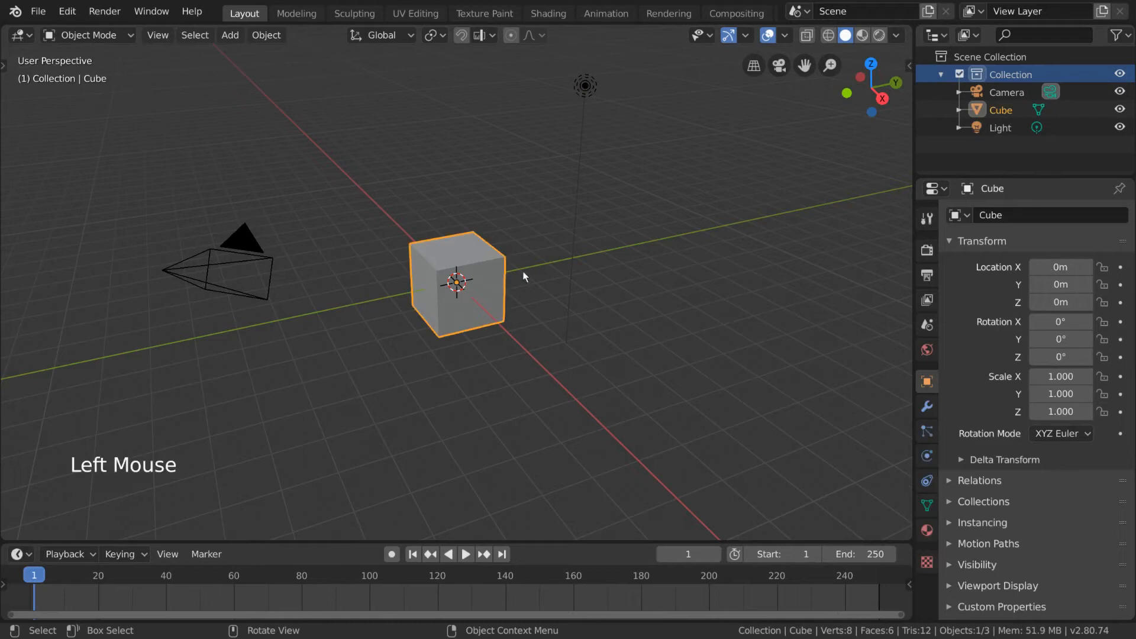
pyautogui.press('s')
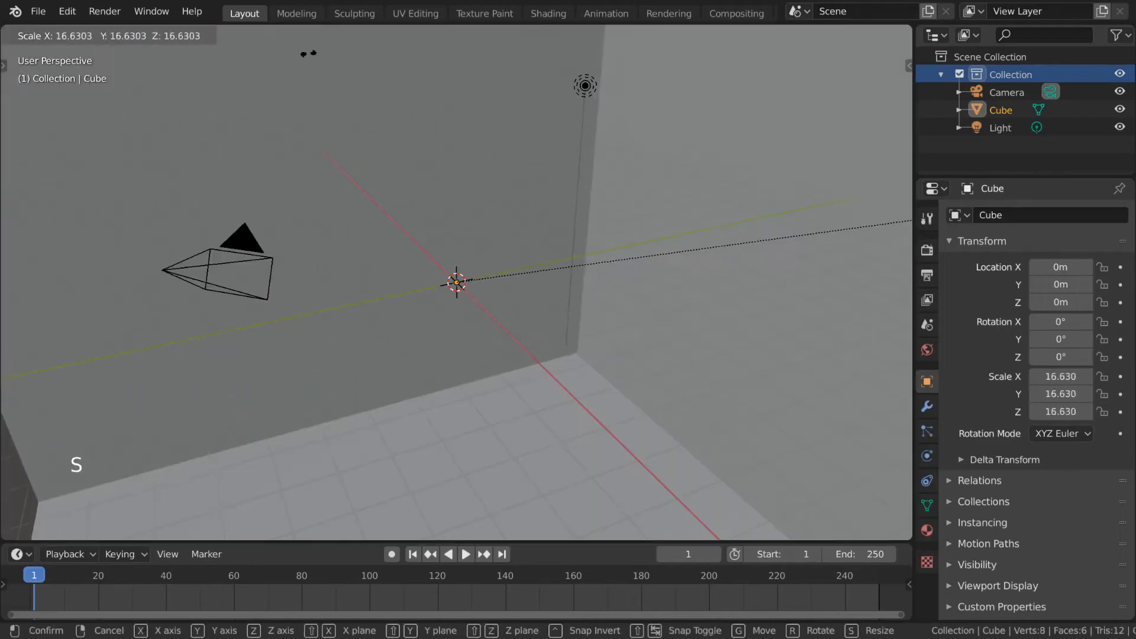
pyautogui.click(374, 40)
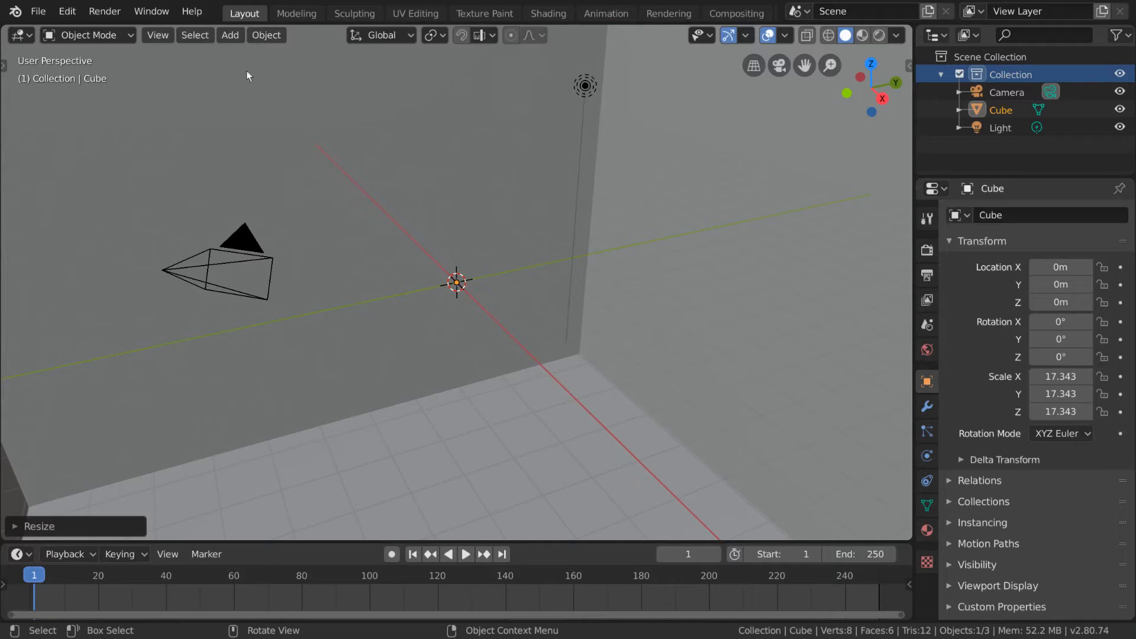
# Step: Add a Monkey mesh at the world origin inside the enlarged cube
pyautogui.click(230, 35)
pyautogui.moveTo(262, 58)
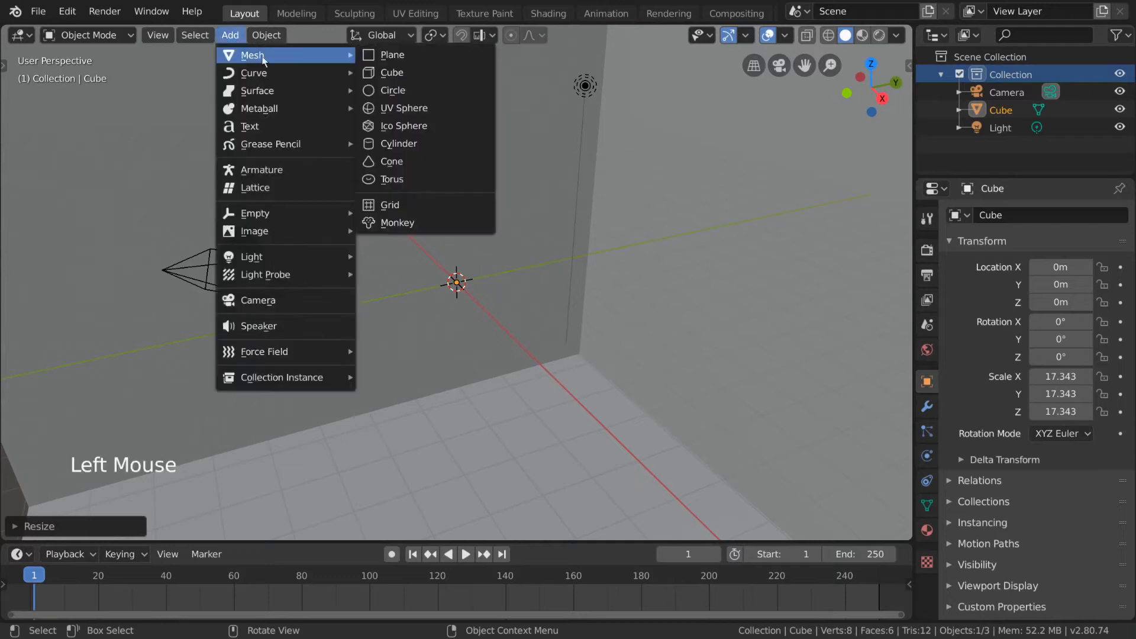
pyautogui.click(452, 227)
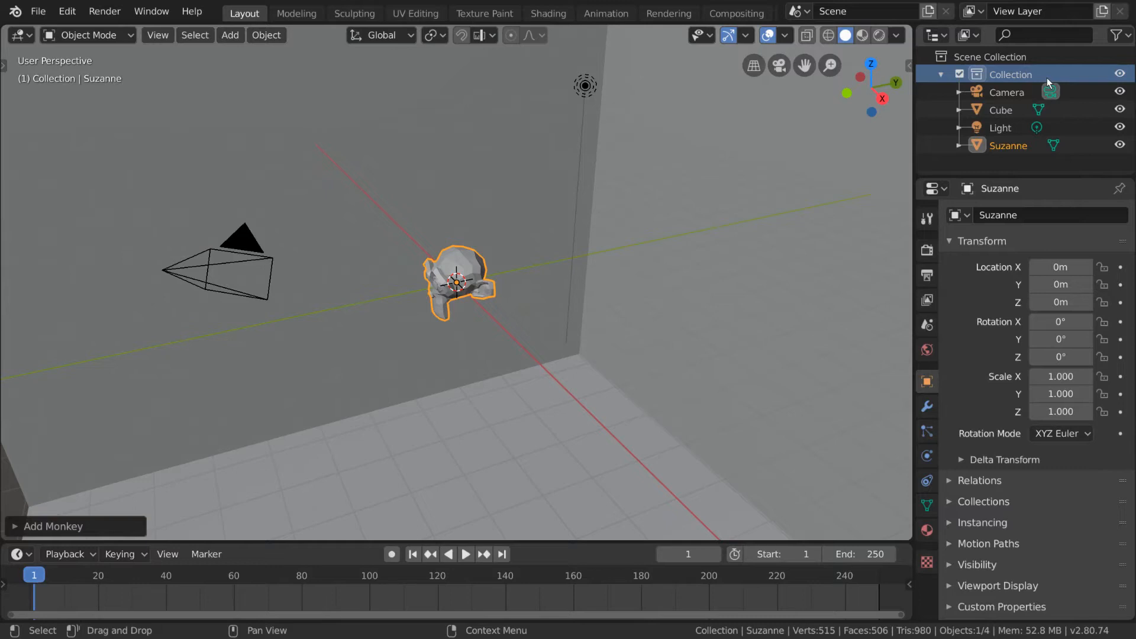
# Step: Collapse and re-expand Collection in the outliner to review its contents
pyautogui.click(940, 74)
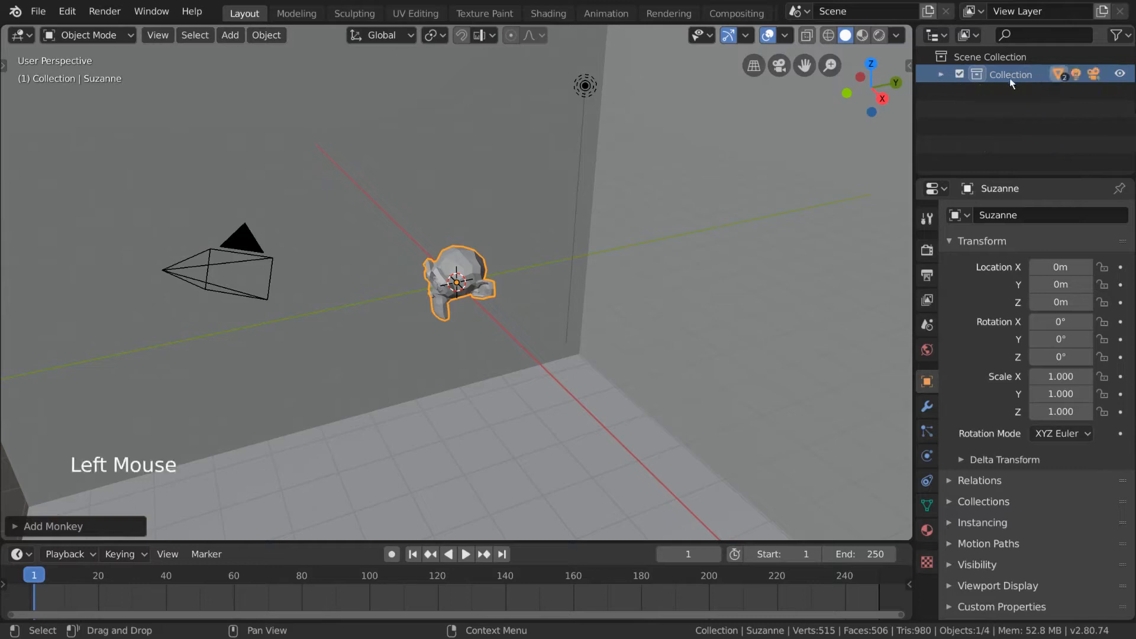
pyautogui.click(941, 75)
pyautogui.click(941, 75)
pyautogui.click(941, 75)
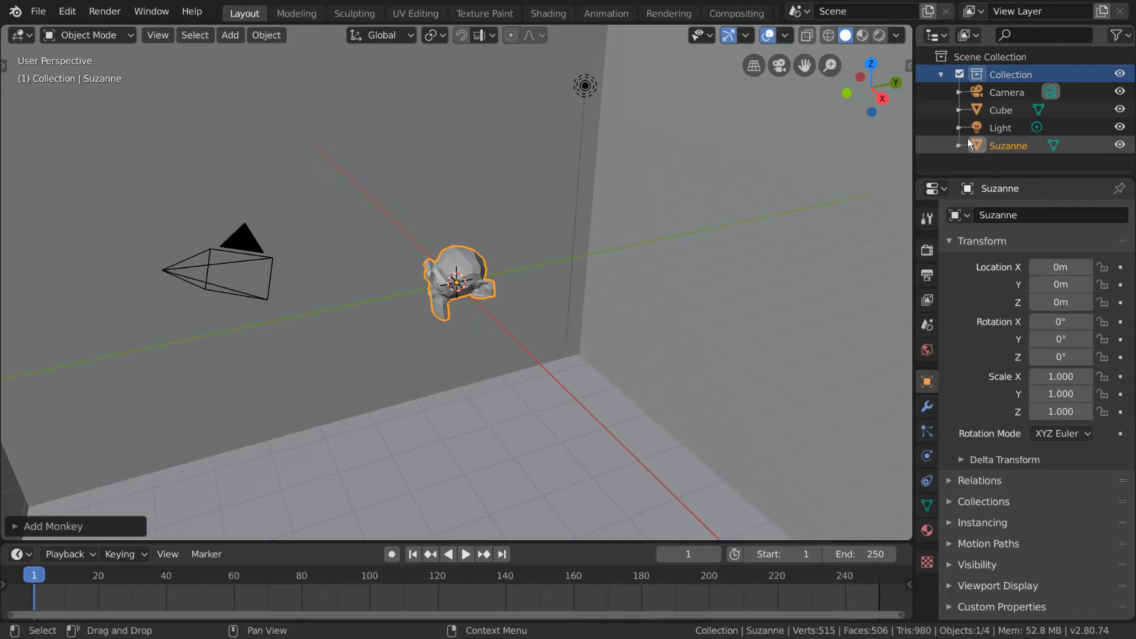
pyautogui.press('KP_Subtract')
pyautogui.press('KP_Add')
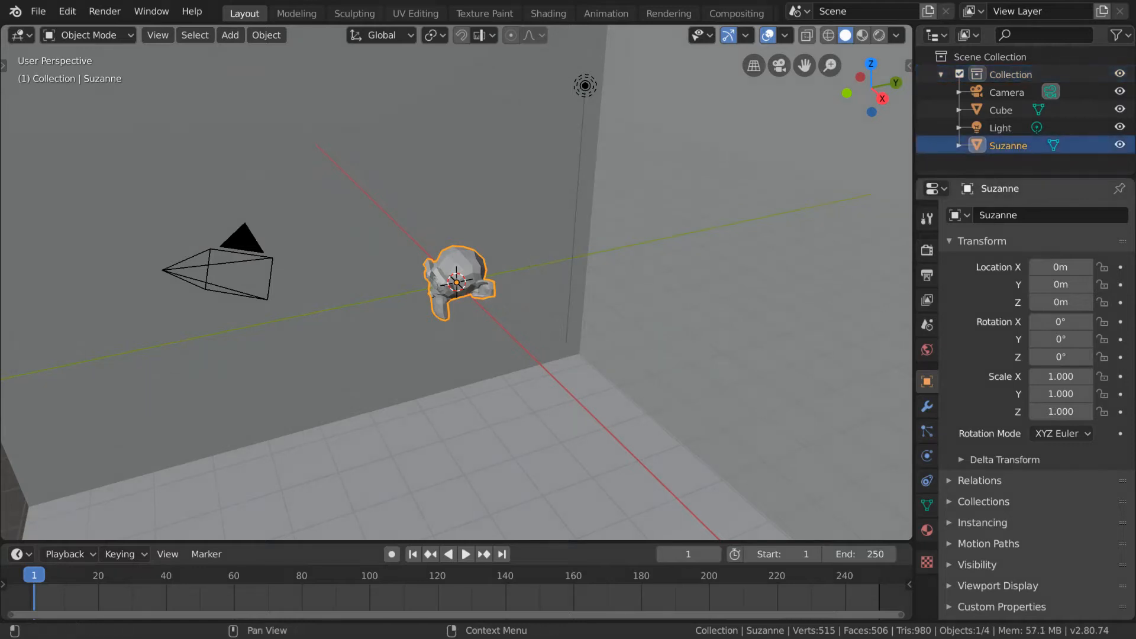
# Step: Move the monkey object into Scene Collection, and undo that move
pyautogui.click(473, 267)
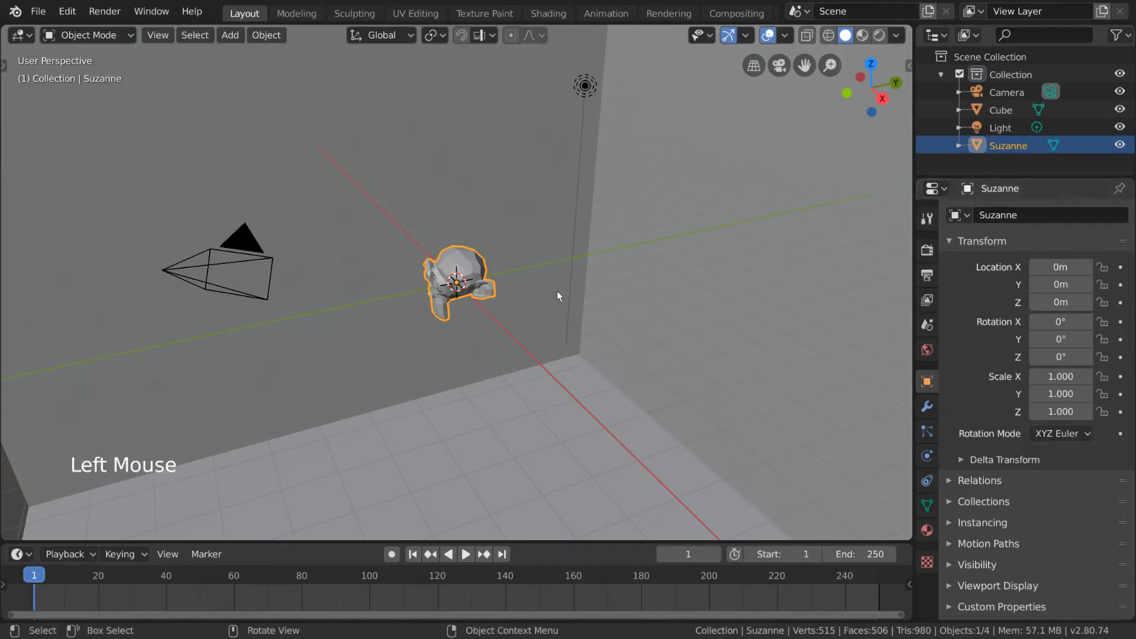
pyautogui.rightClick(605, 314)
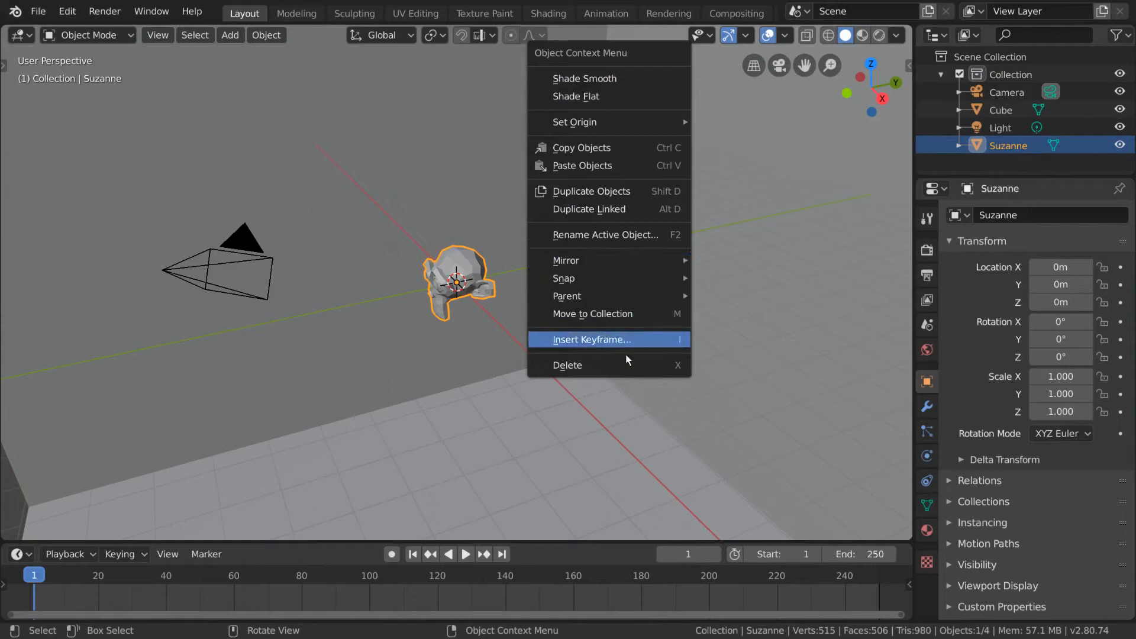
pyautogui.click(665, 314)
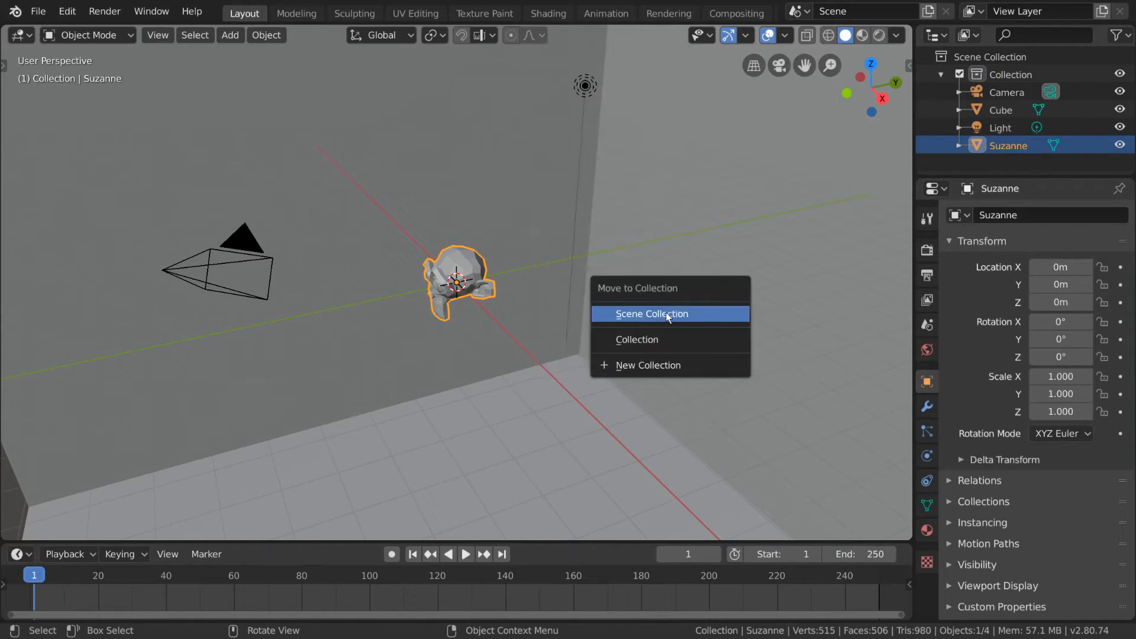
pyautogui.click(714, 314)
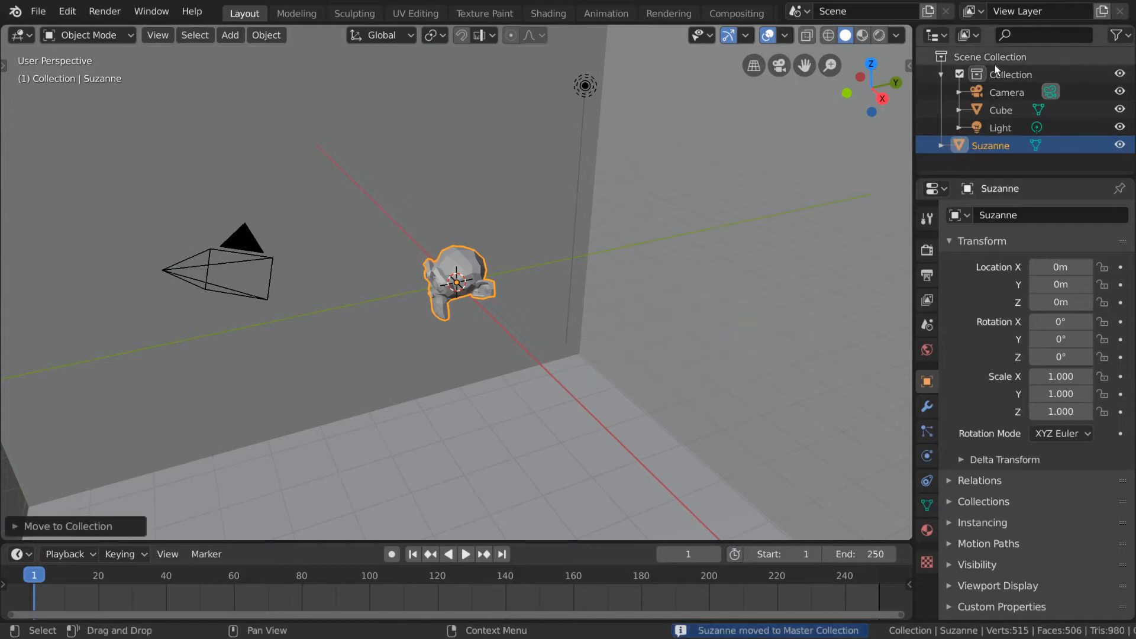
pyautogui.hotkey('ctrl', 'z')
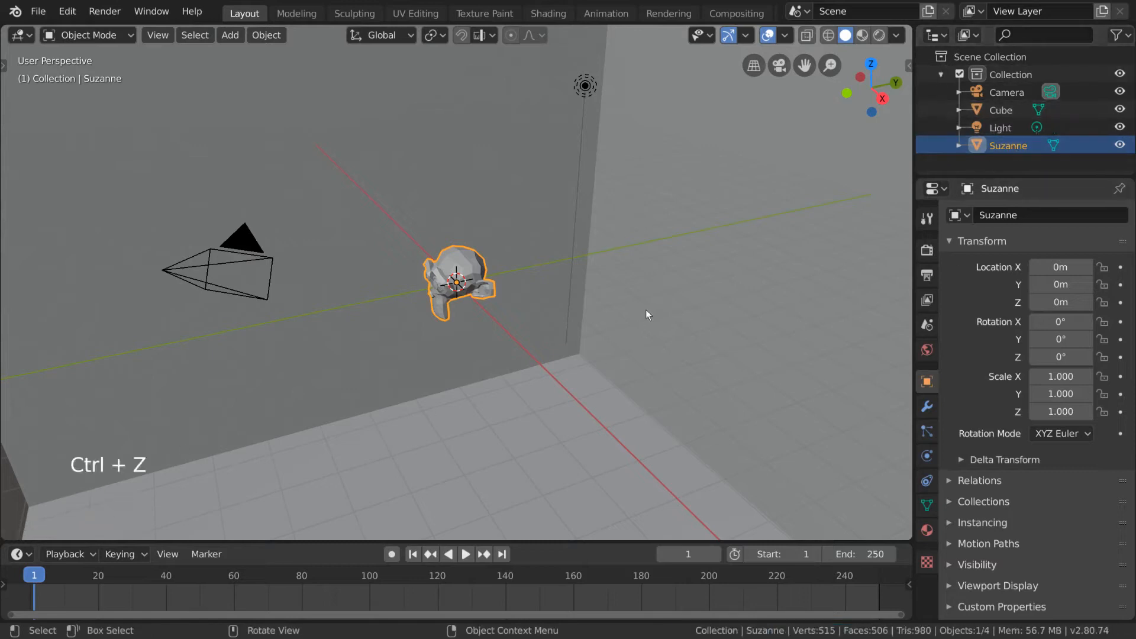
# Step: Assign the monkey object to the existing Collection using Move to Collection
pyautogui.rightClick(599, 272)
pyautogui.click(599, 278)
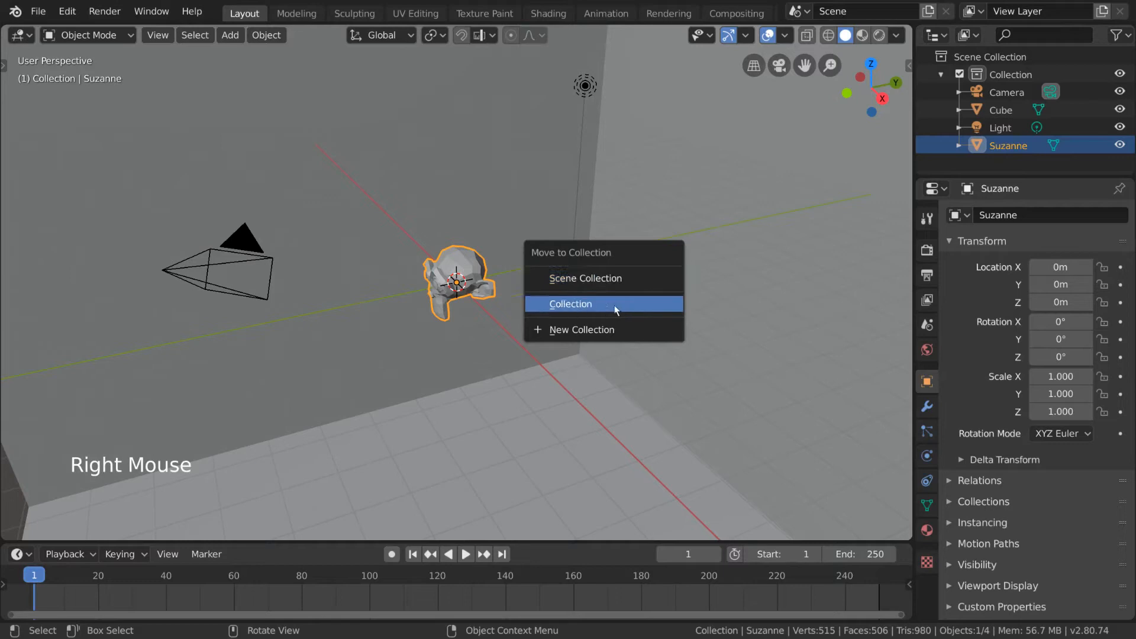
pyautogui.click(645, 304)
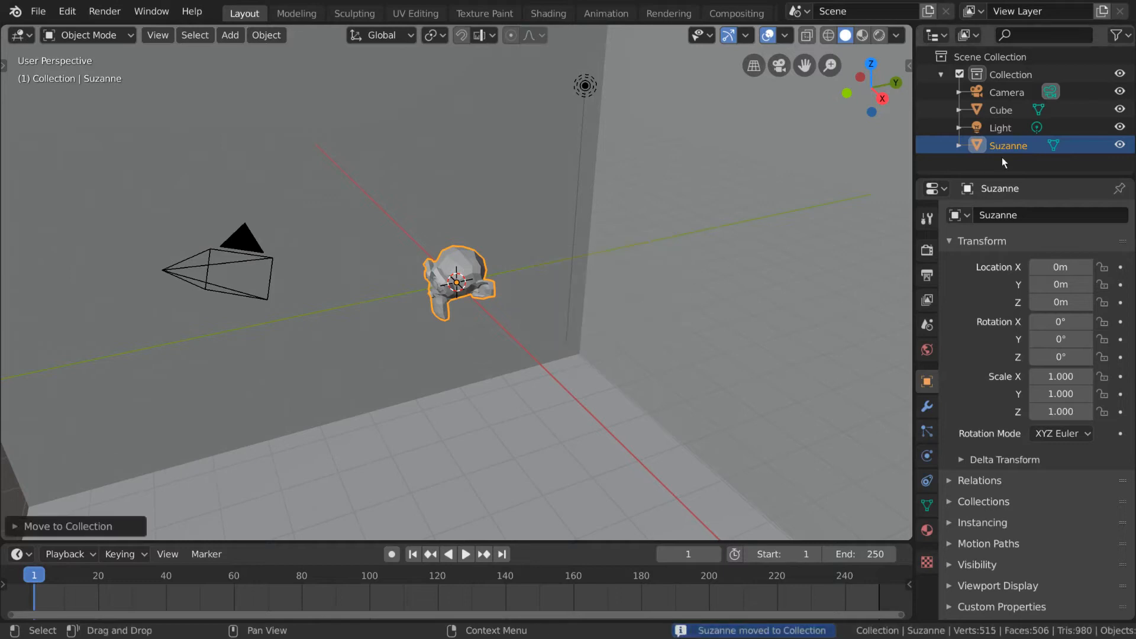
# Step: Move the monkey object into a new collection named Character
pyautogui.rightClick(584, 309)
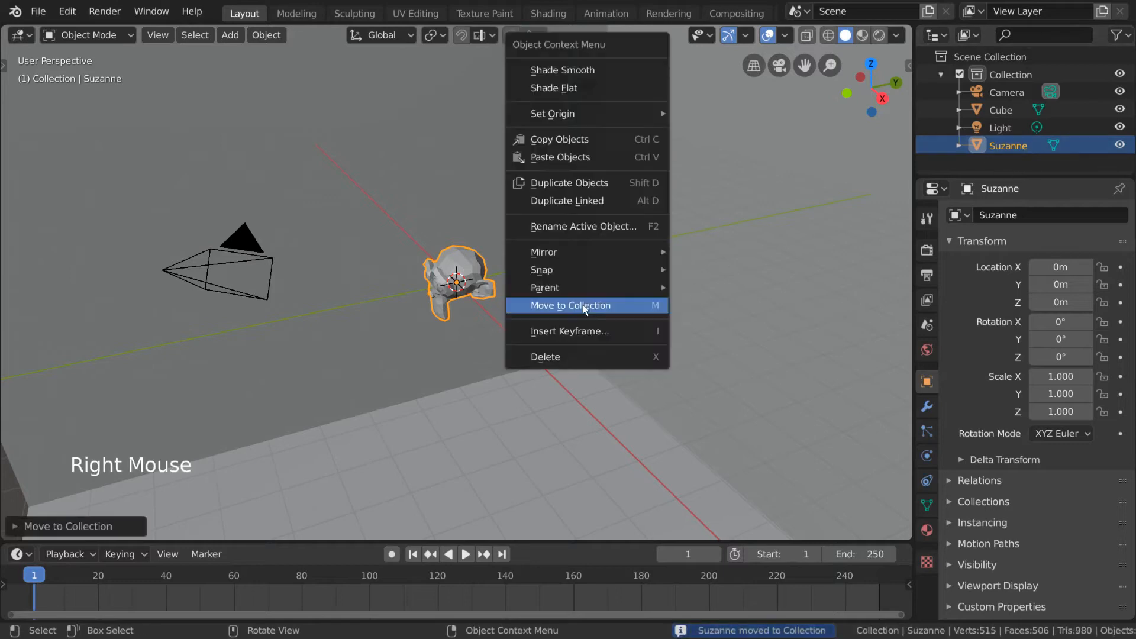
pyautogui.click(583, 308)
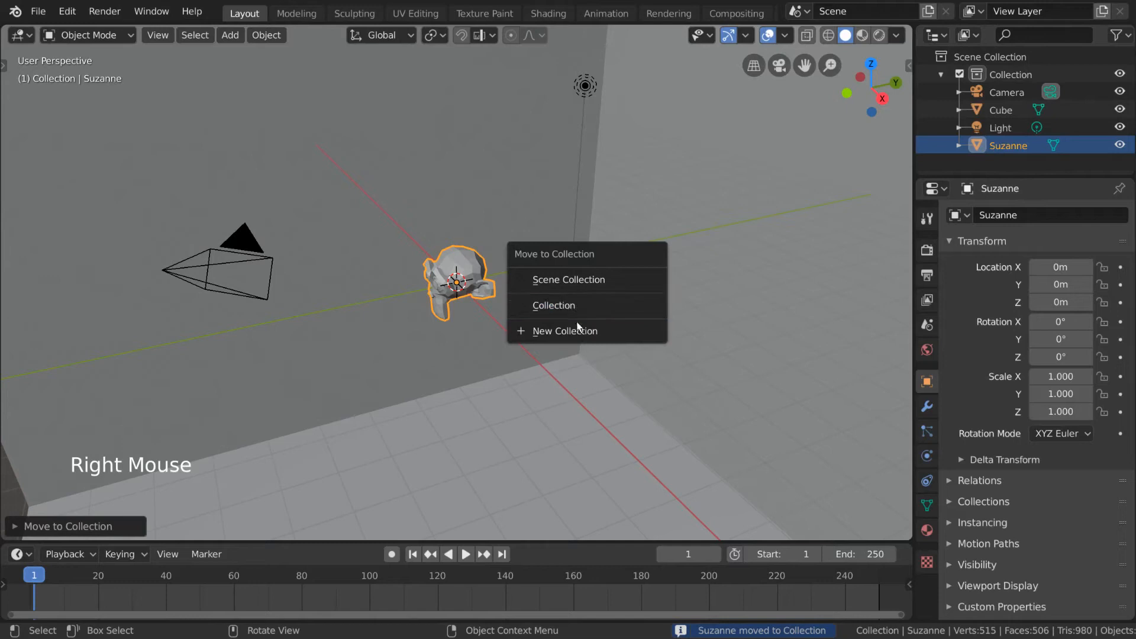
pyautogui.click(649, 336)
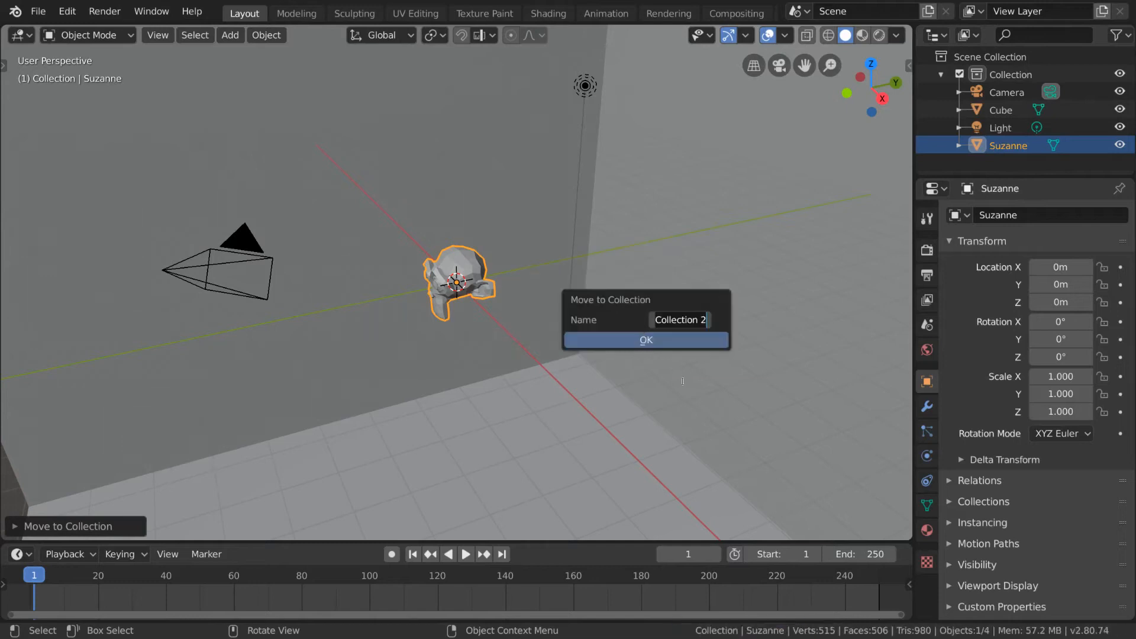
pyautogui.write('Character')
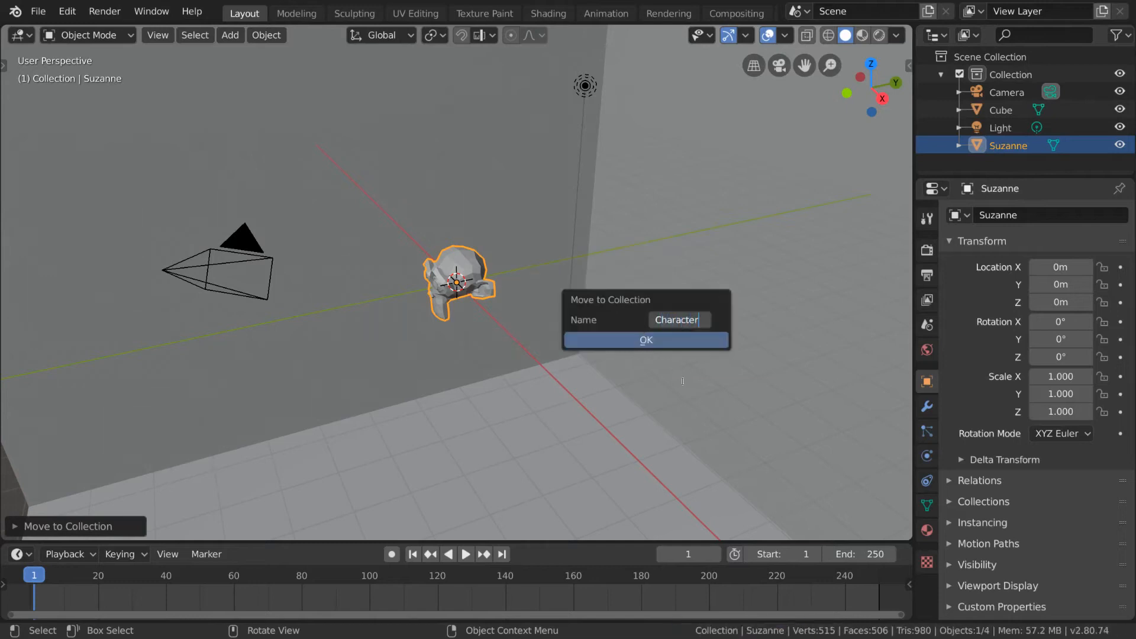
pyautogui.press('Return')
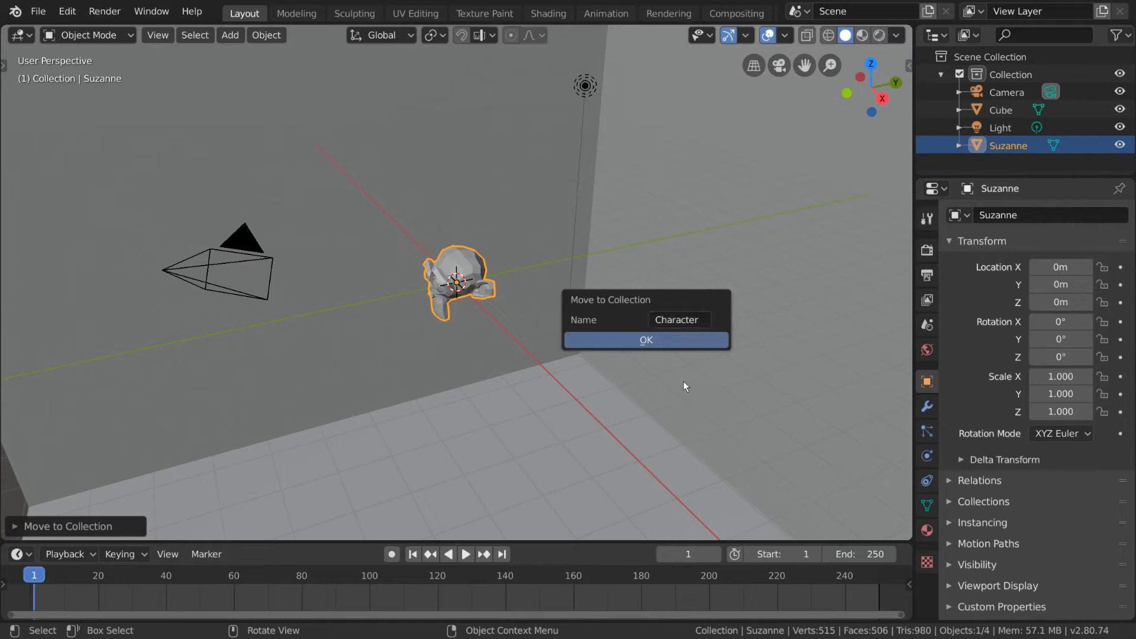
pyautogui.press('Return')
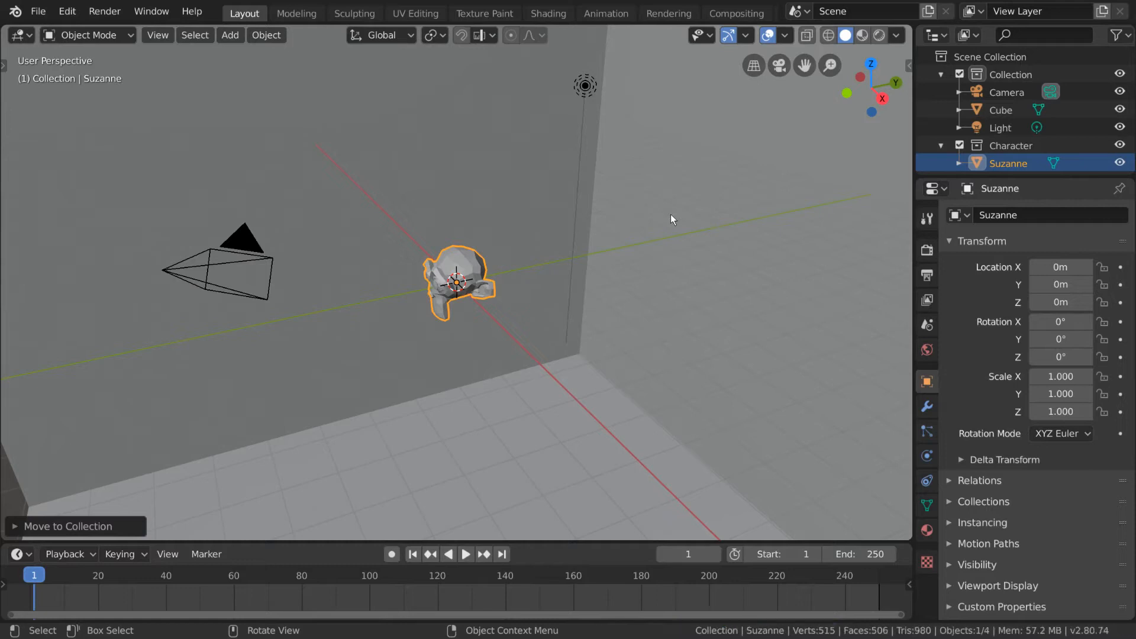
# Step: Select the Character collection in the outliner and toggle its visibility off and on
pyautogui.scroll(-3, 1020, 151)
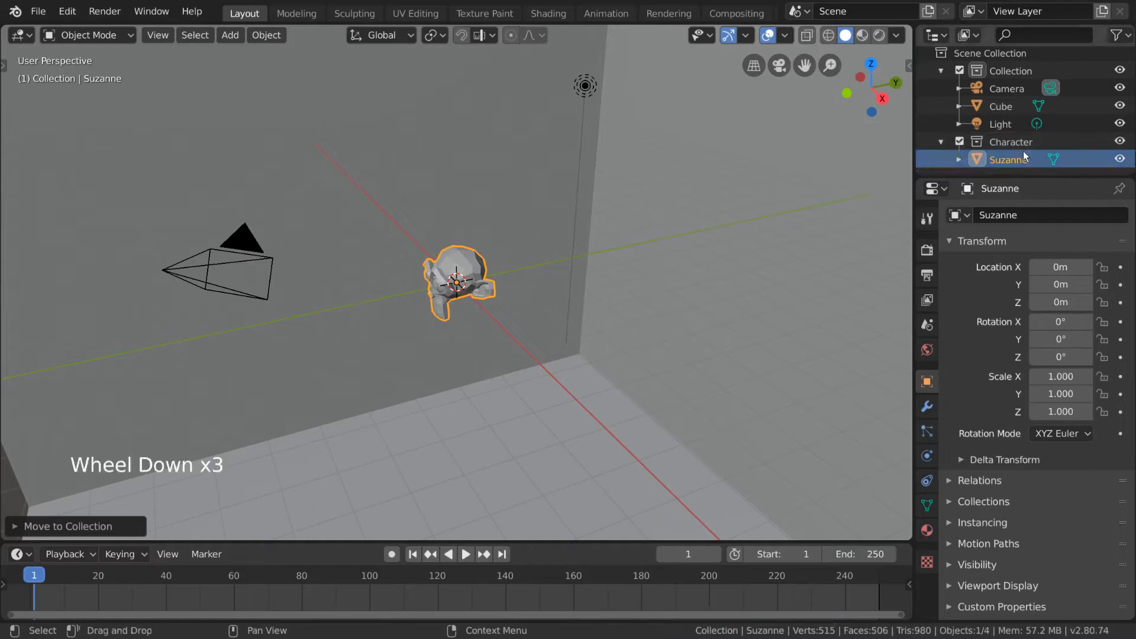
pyautogui.click(1018, 146)
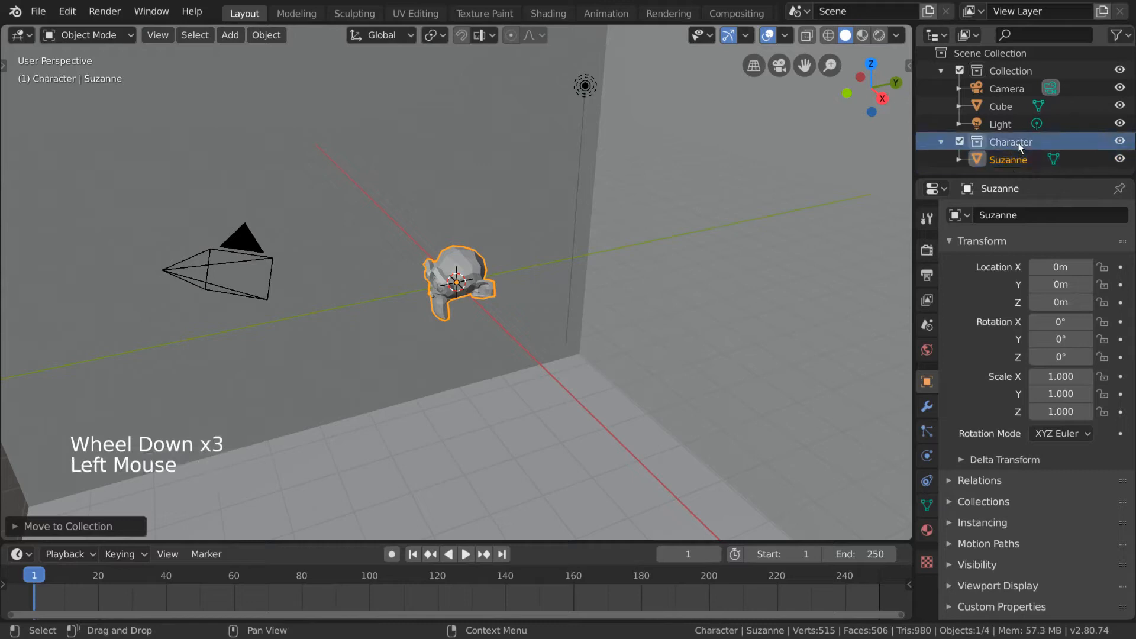
pyautogui.click(1119, 141)
pyautogui.click(1119, 141)
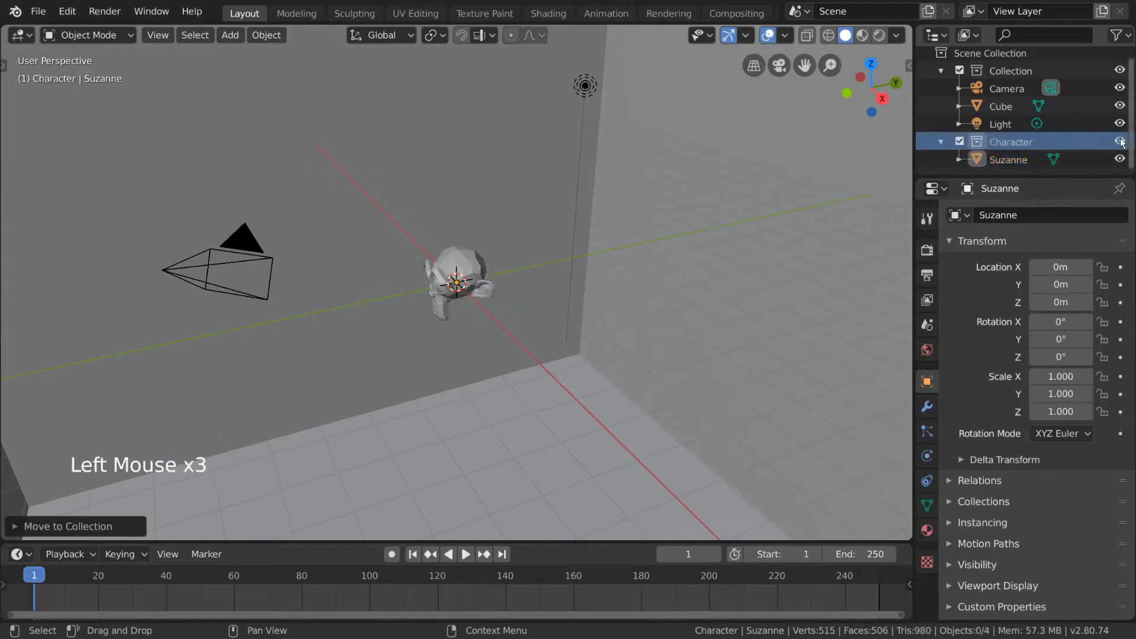
# Step: Move the monkey object into Collection and return it to the Character collection
pyautogui.click(474, 265)
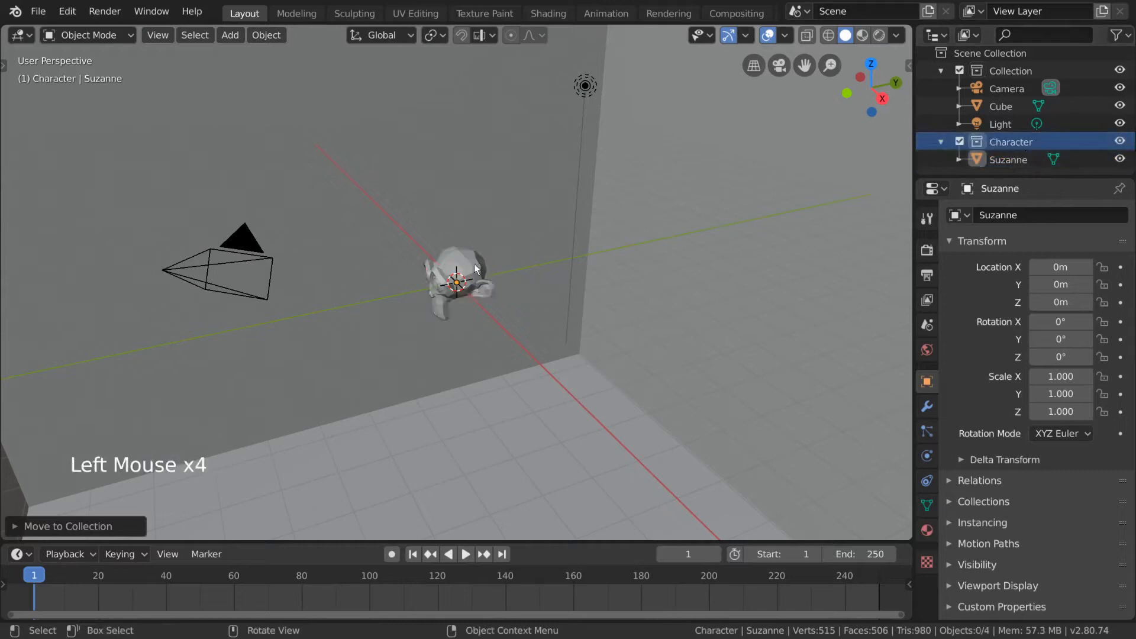
pyautogui.press('m')
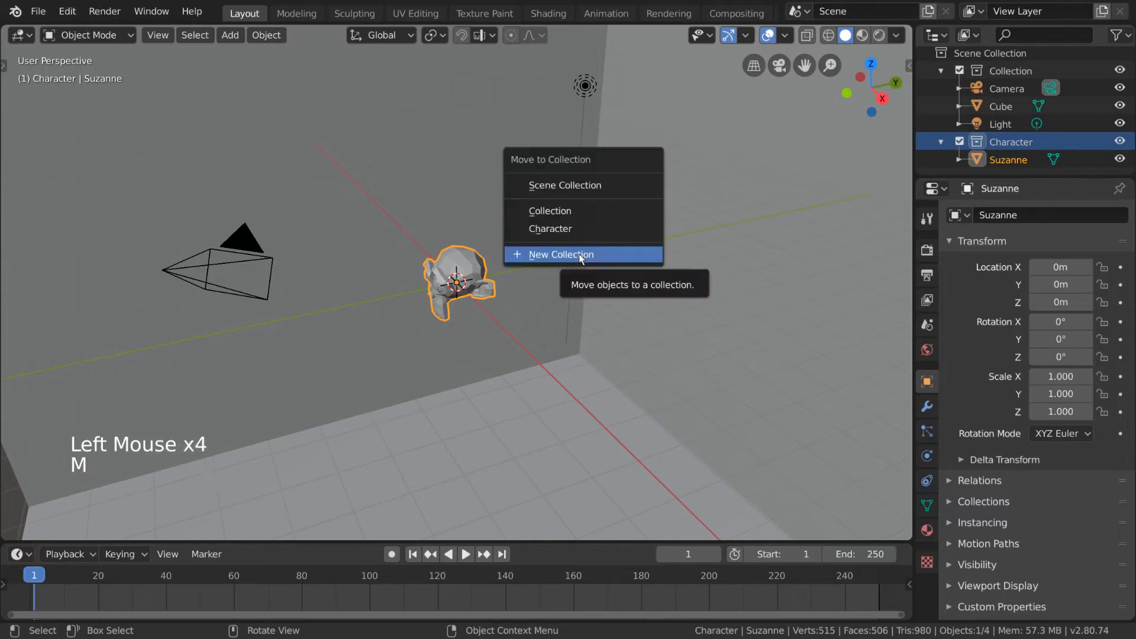
pyautogui.click(581, 214)
pyautogui.press('m')
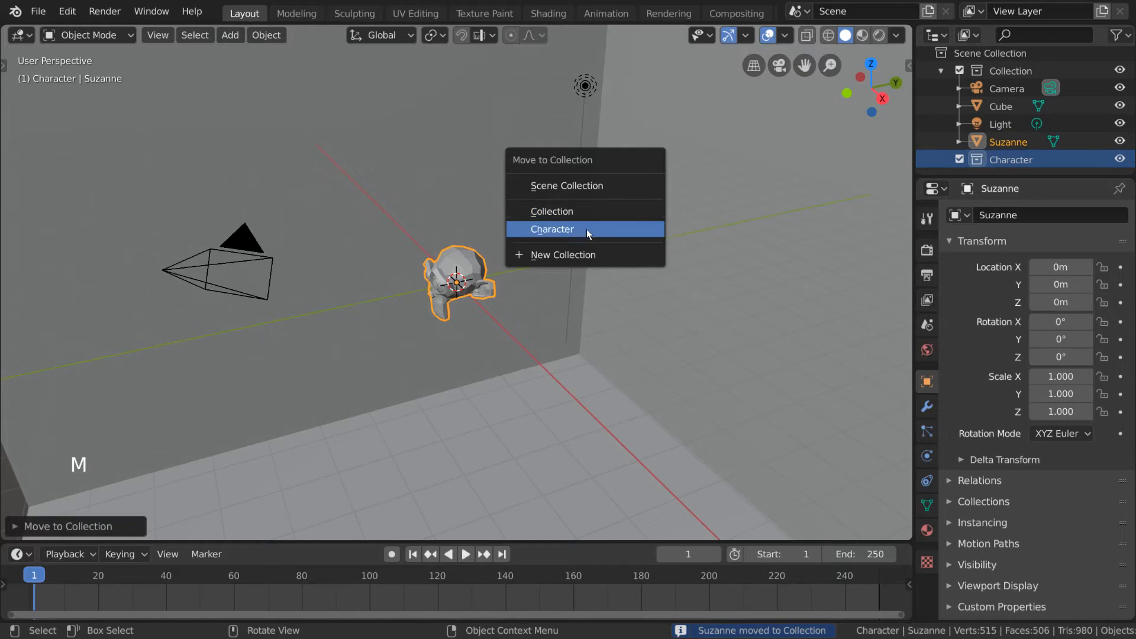
pyautogui.click(587, 229)
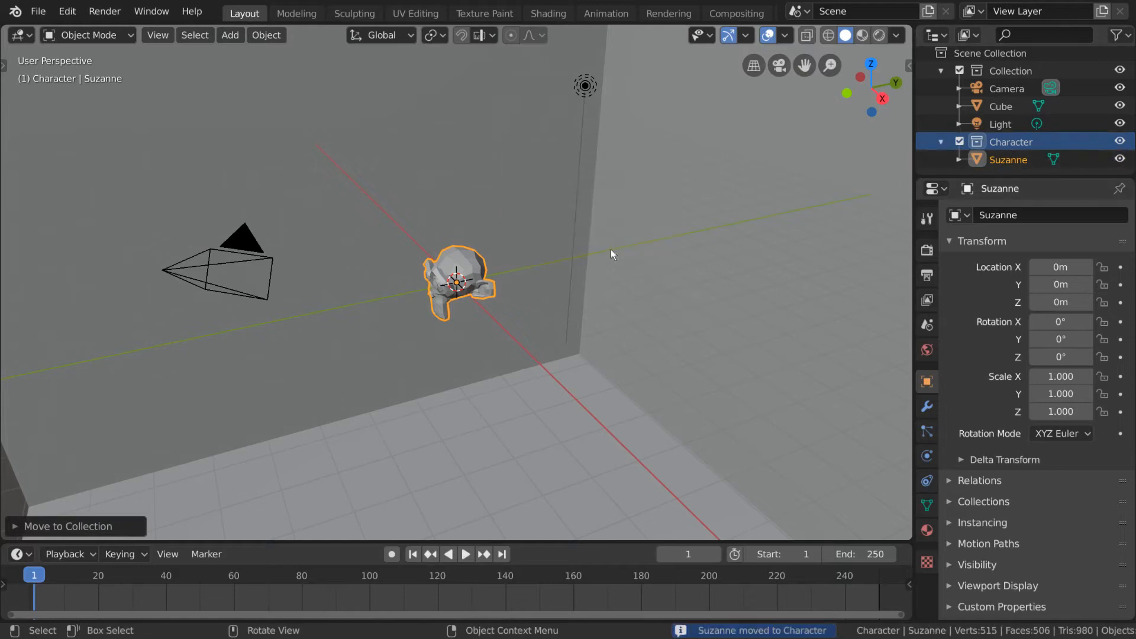
pyautogui.scroll(-4, 1073, 120)
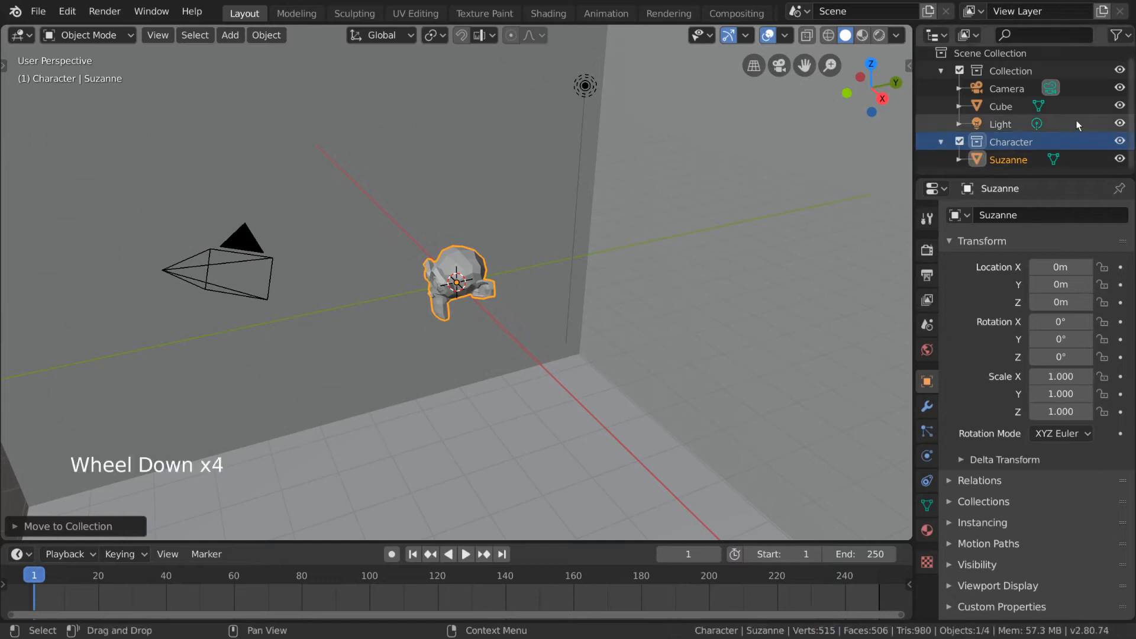
# Step: Add a new empty collection at the scene level of the outliner and select it
pyautogui.rightClick(954, 175)
pyautogui.click(966, 171)
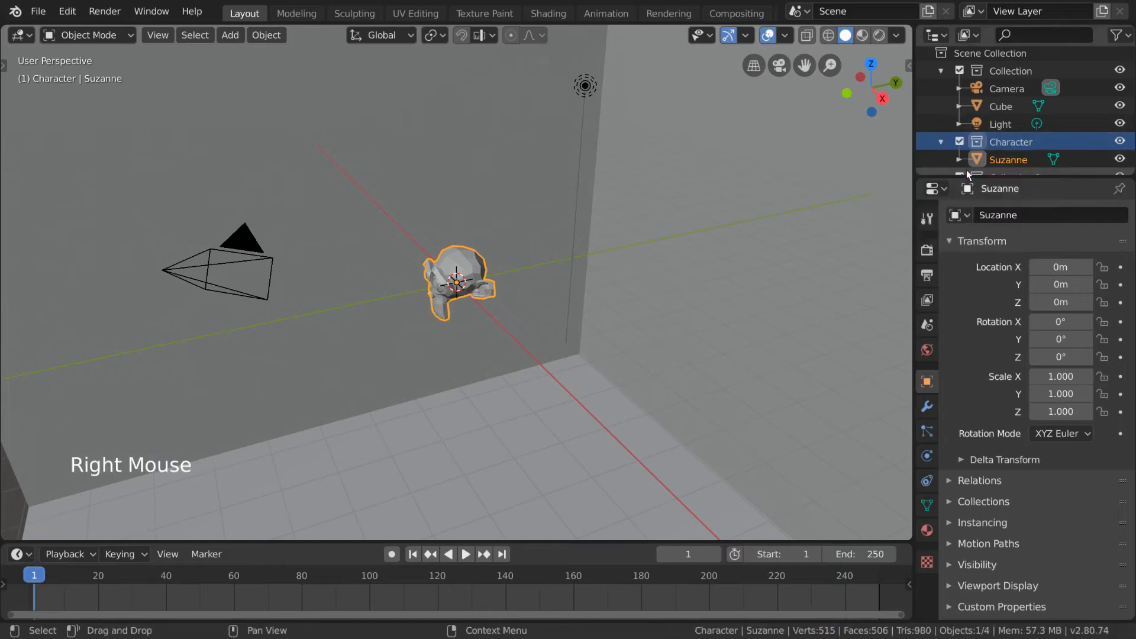
pyautogui.scroll(-4, 1013, 118)
pyautogui.click(1024, 161)
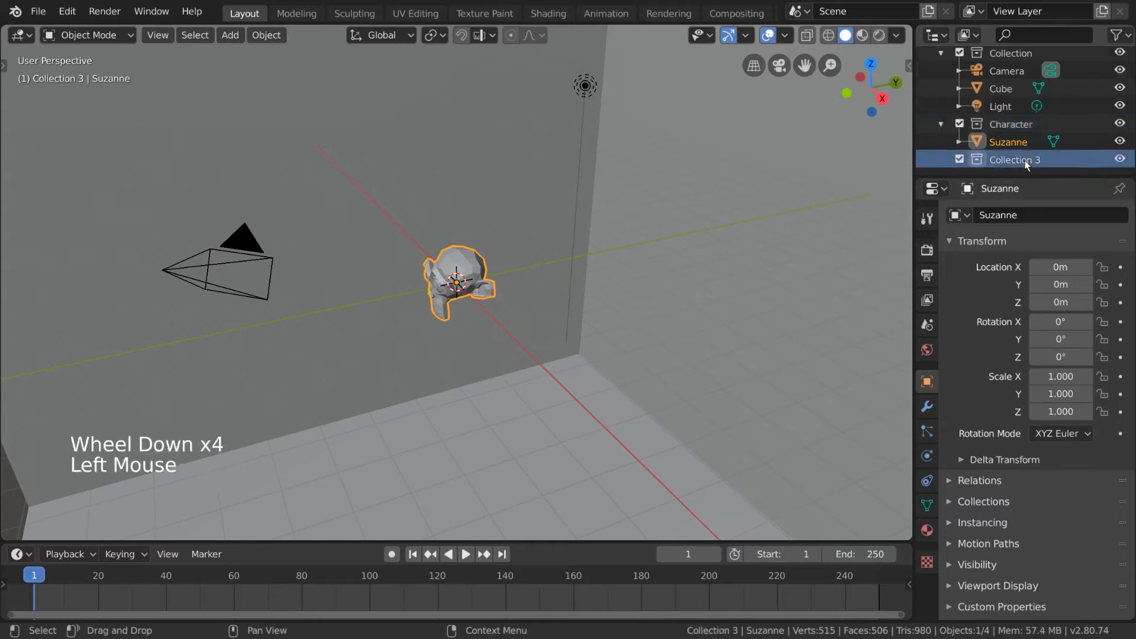
pyautogui.scroll(4, 1002, 119)
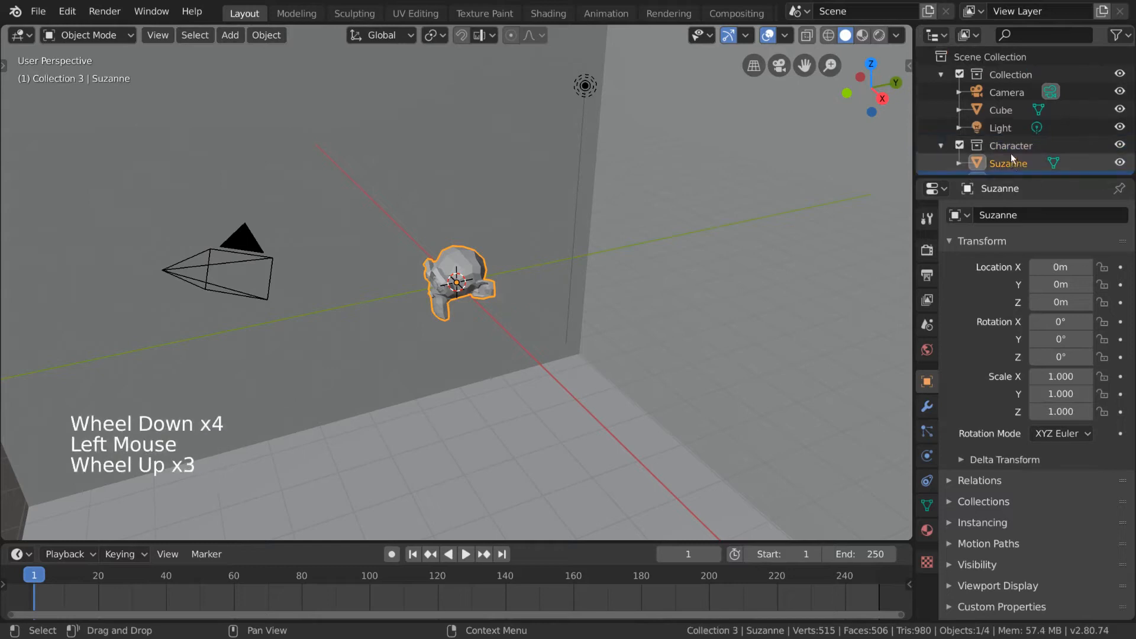
# Step: Create a new collection nested inside the Character collection
pyautogui.click(1004, 57)
pyautogui.scroll(-2, 1008, 77)
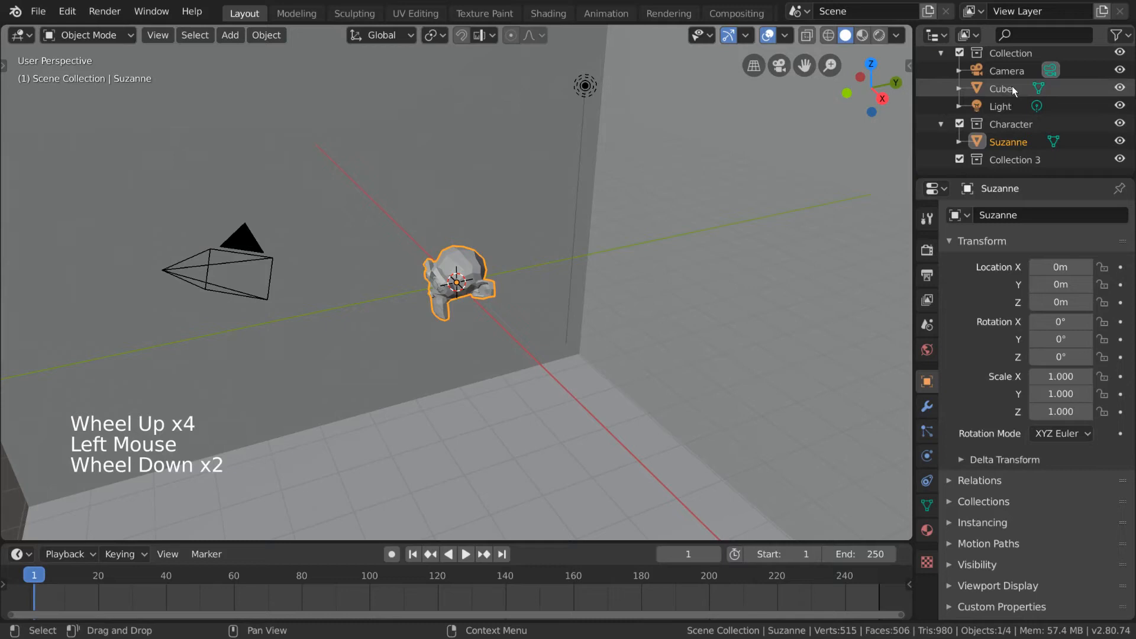
pyautogui.click(1004, 122)
pyautogui.rightClick(1024, 125)
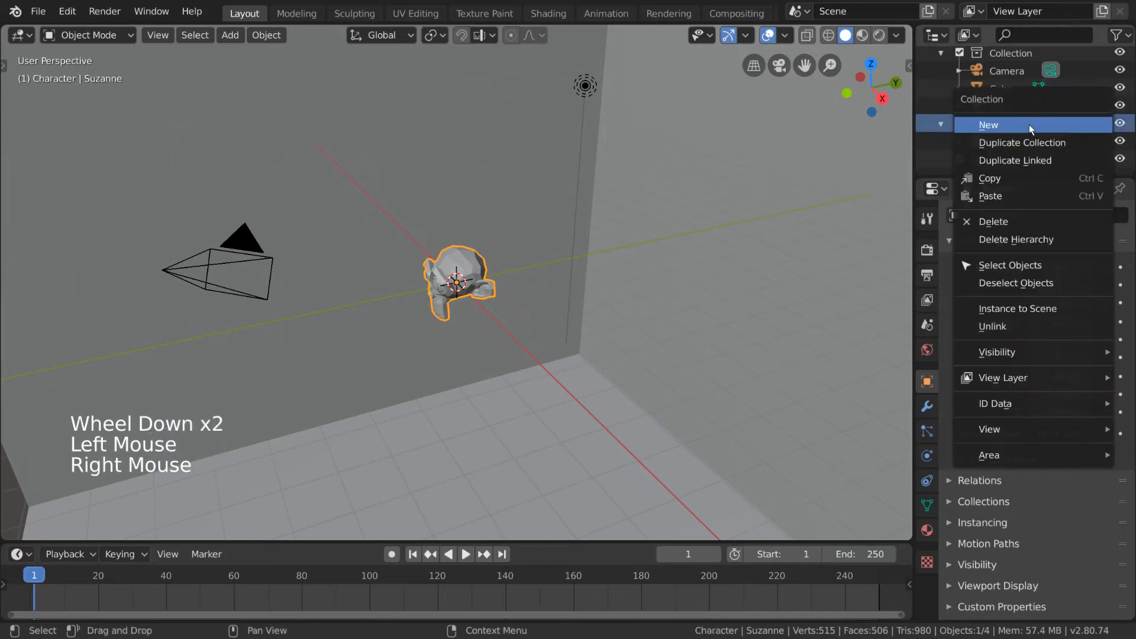
pyautogui.click(1028, 124)
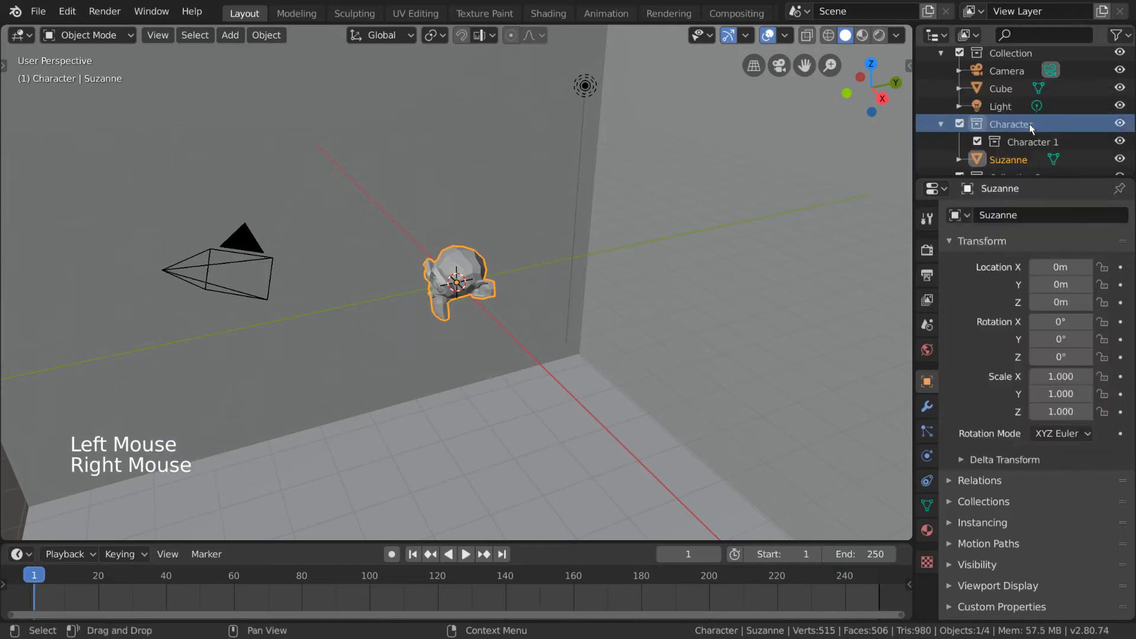
pyautogui.click(1049, 145)
pyautogui.scroll(-1, 1064, 144)
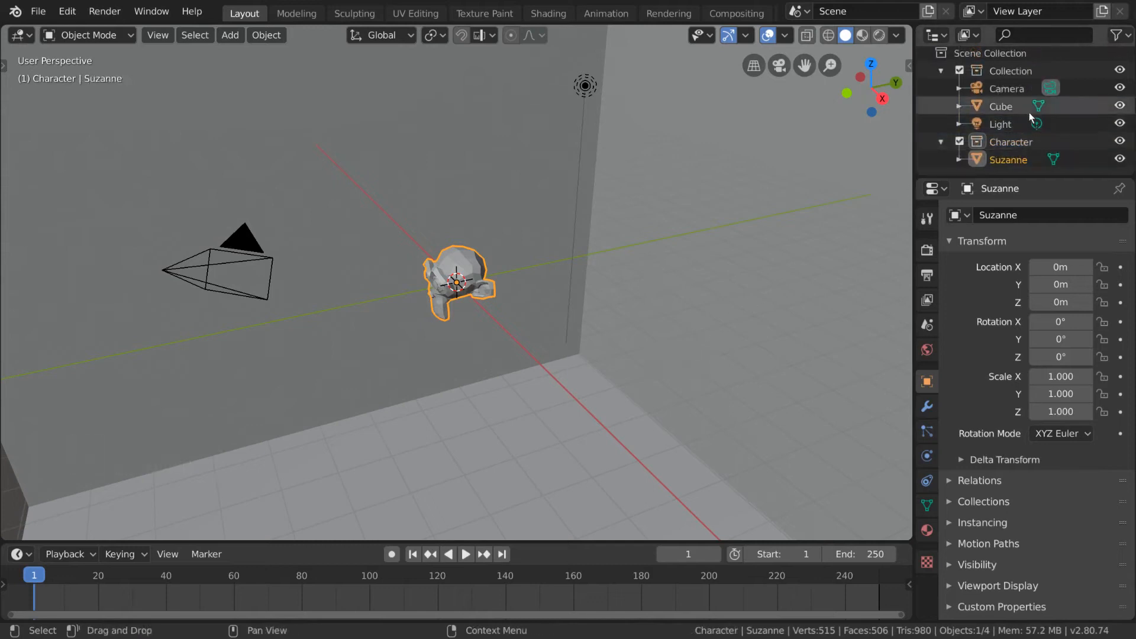
# Step: Add two new empty collections at the scene level, below the Character collection
pyautogui.press('c')
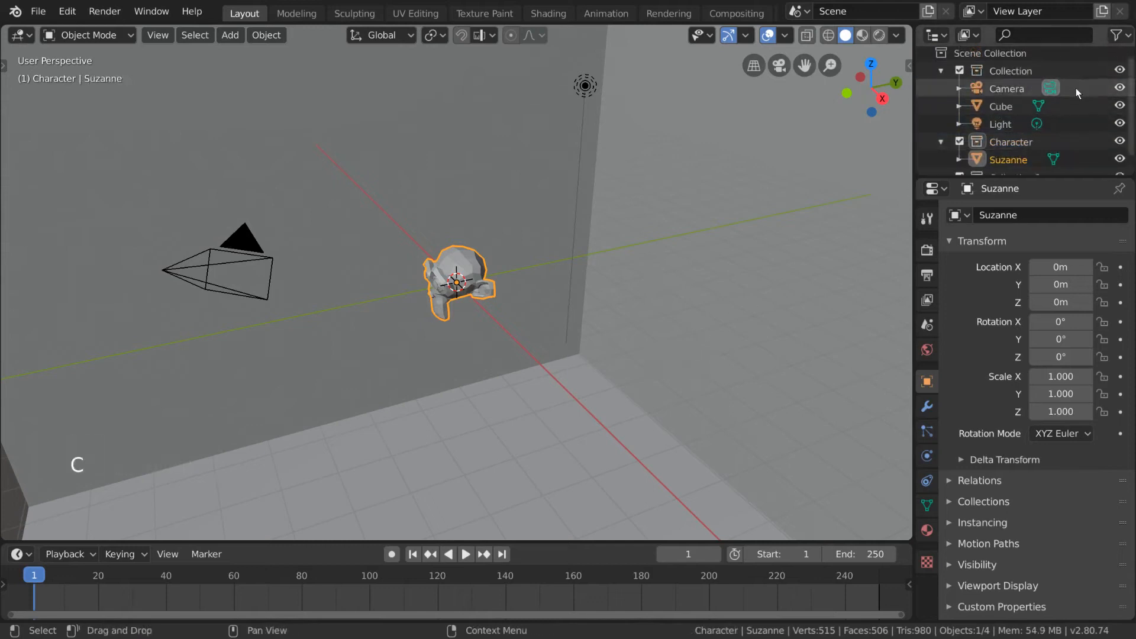
pyautogui.scroll(-4, 1075, 88)
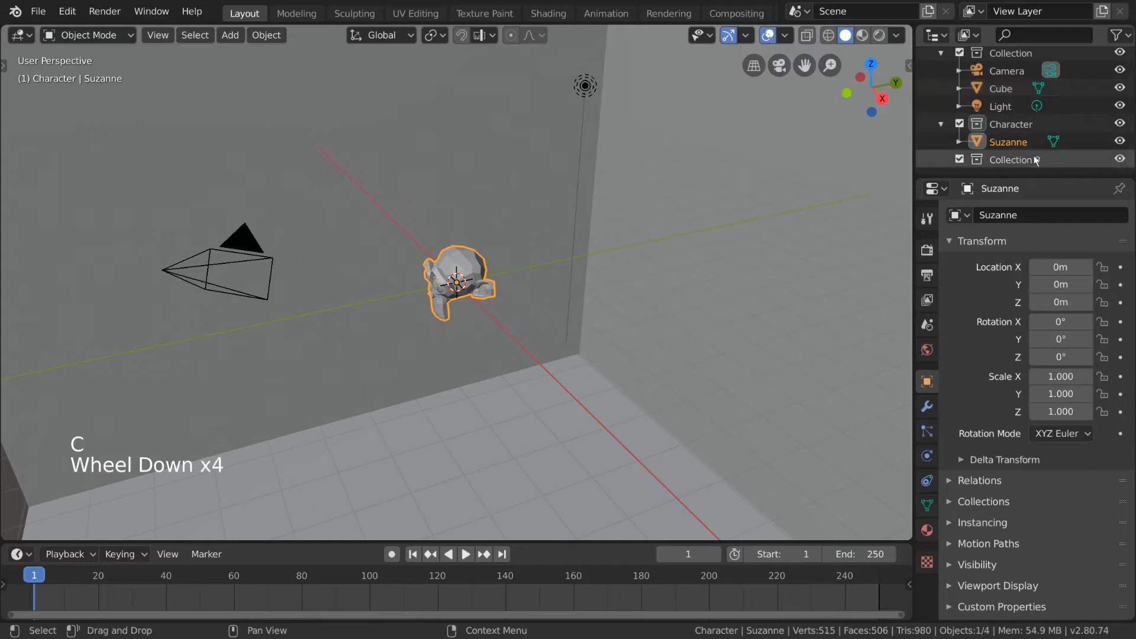
pyautogui.press('c')
pyautogui.scroll(-4, 1033, 155)
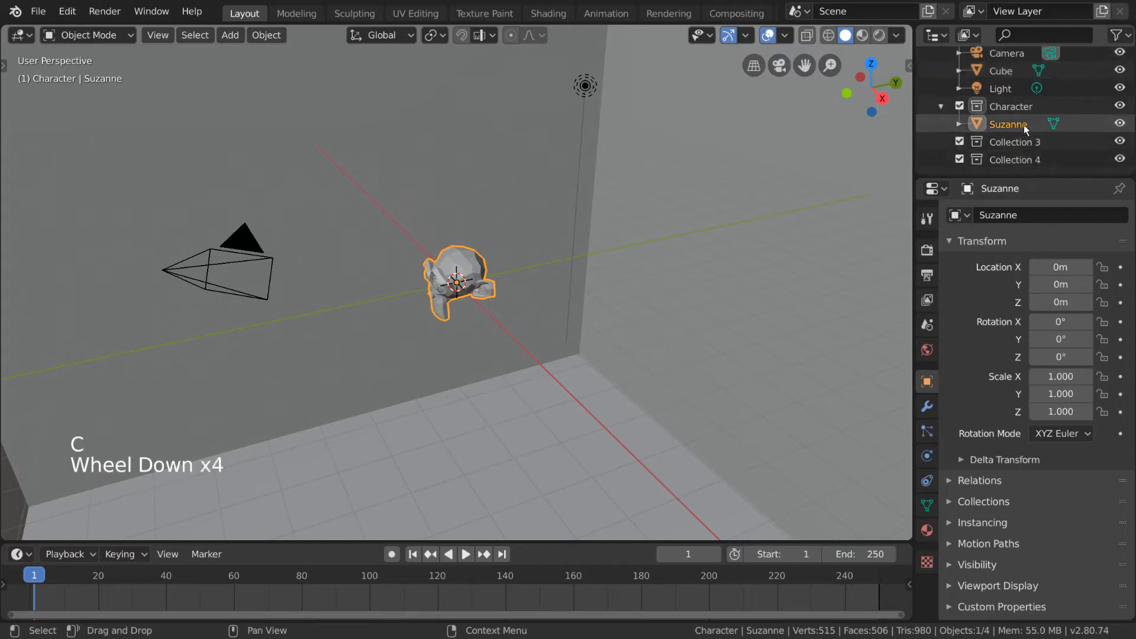
# Step: Select the Character collection and add a long series of new child collections inside it
pyautogui.click(1013, 107)
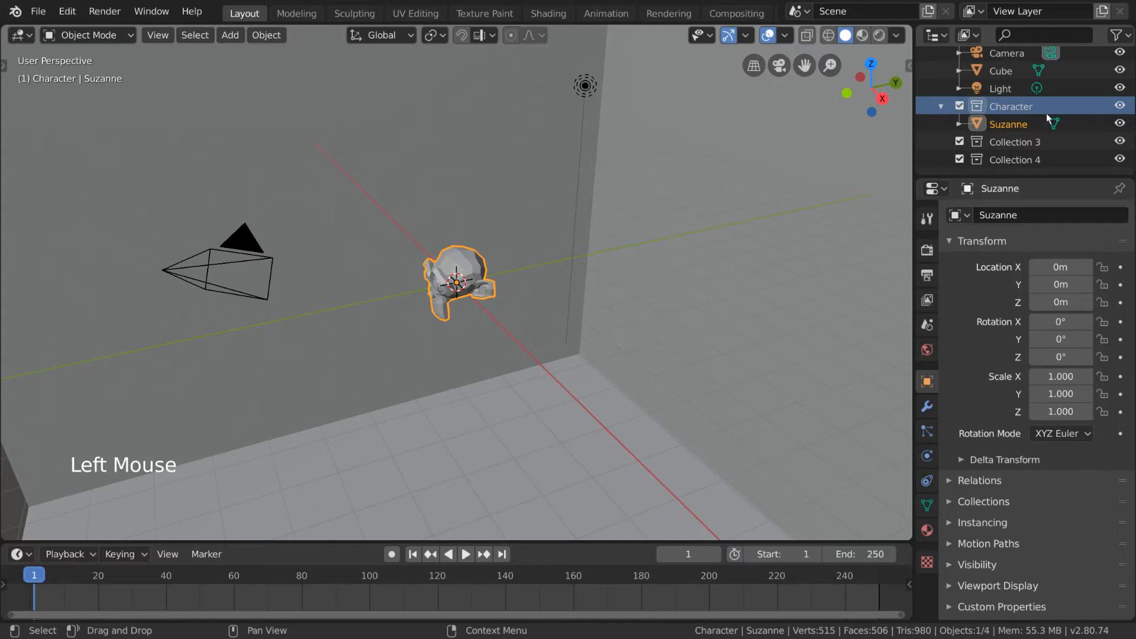
pyautogui.press('c')
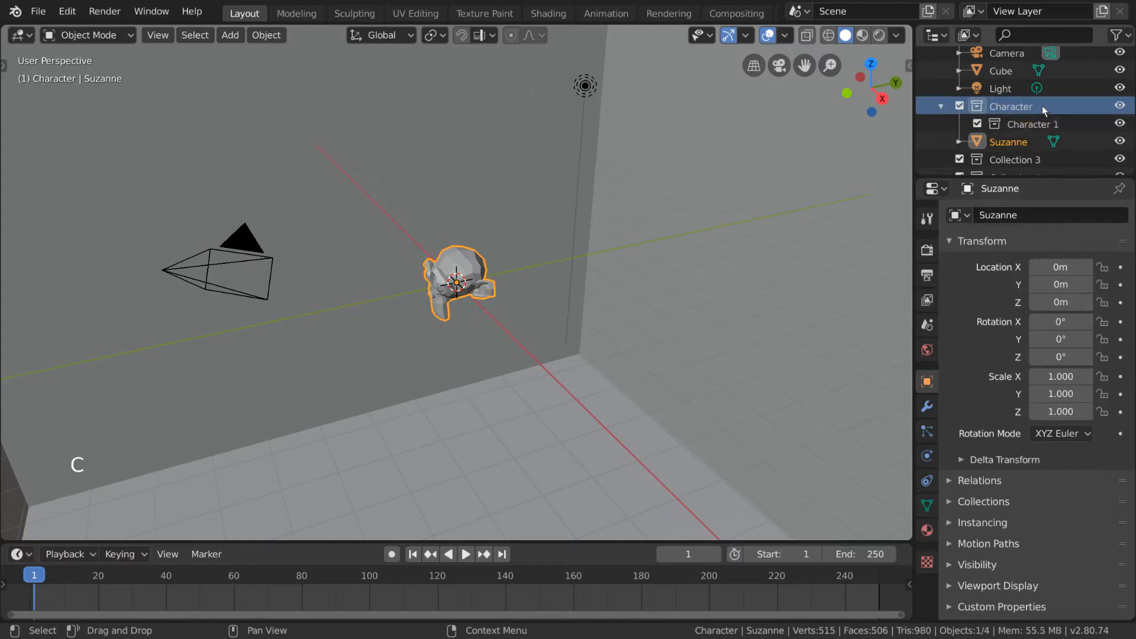
pyautogui.press('c')
pyautogui.press('c')
pyautogui.press('c')
pyautogui.press('c')
pyautogui.press('c')
pyautogui.press('c')
pyautogui.press('c')
pyautogui.press('c')
pyautogui.press('c')
pyautogui.press('c')
pyautogui.press('c')
pyautogui.press('c')
pyautogui.press('c')
pyautogui.press('c')
pyautogui.press('c')
pyautogui.press('c')
pyautogui.press('c')
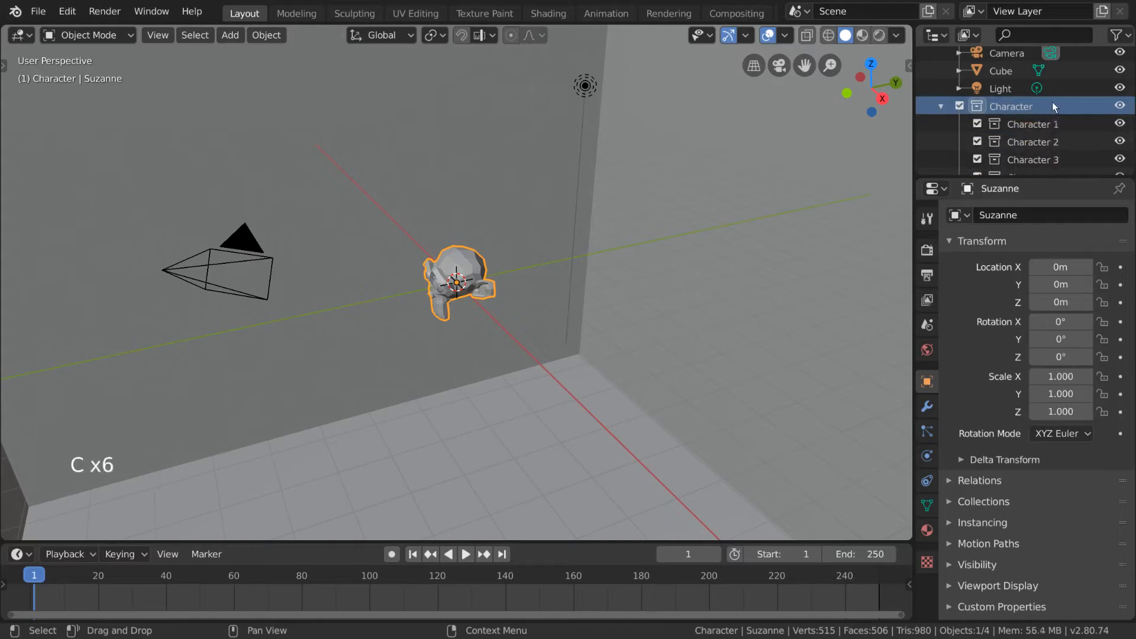
pyautogui.scroll(-13, 1055, 102)
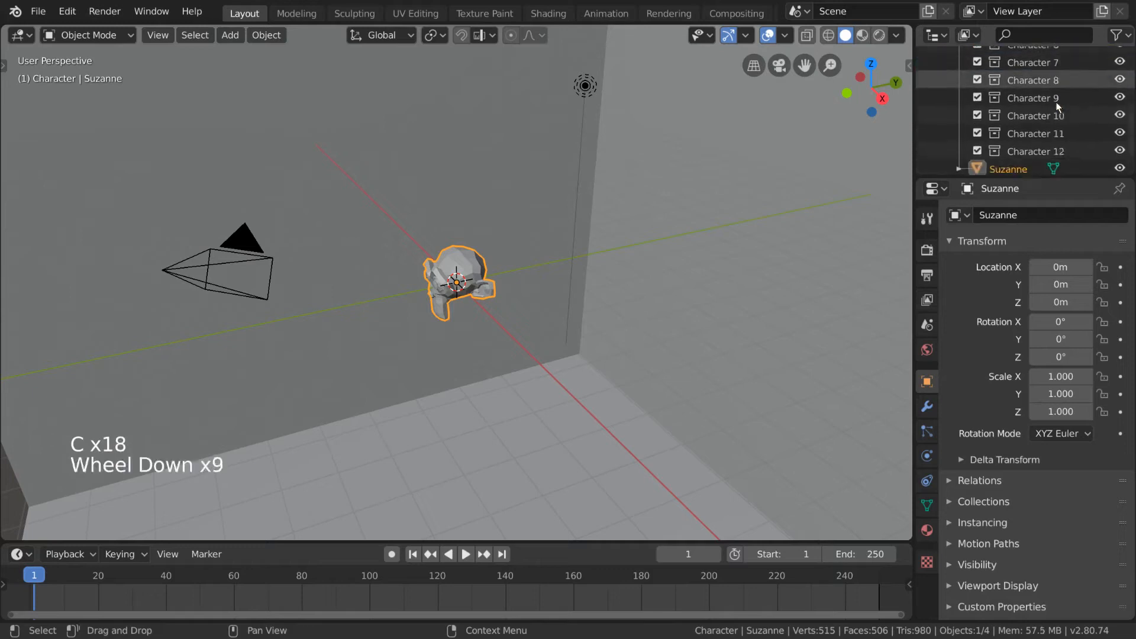
pyautogui.press('c')
pyautogui.press('c')
pyautogui.press('c')
pyautogui.press('c')
pyautogui.press('c')
pyautogui.press('c')
pyautogui.press('c')
pyautogui.press('c')
pyautogui.scroll(-6, 1085, 128)
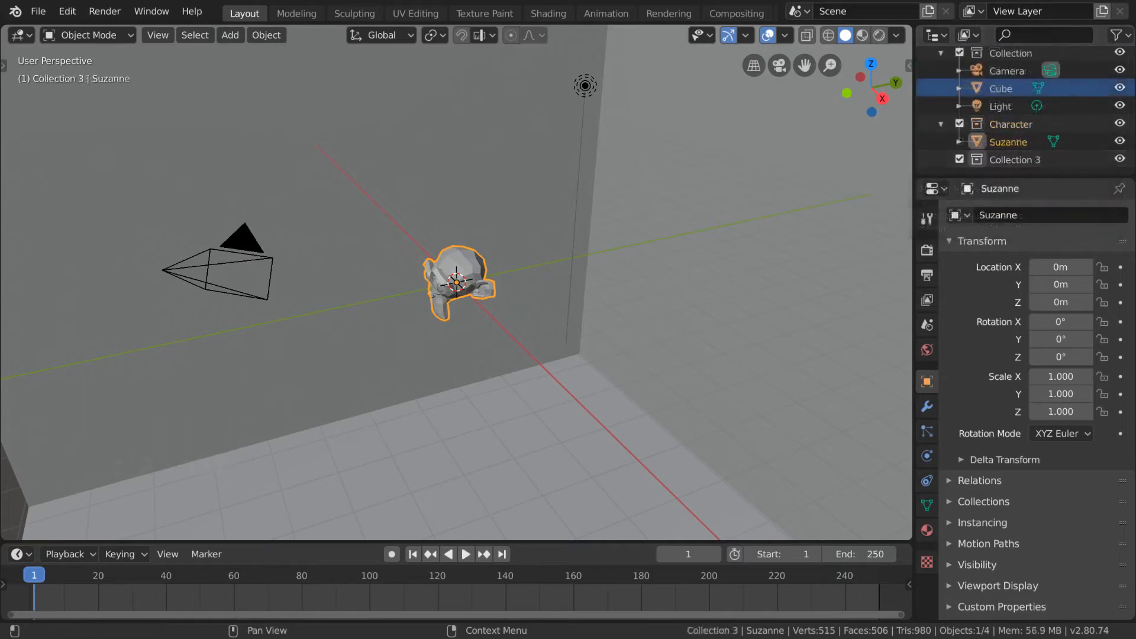
# Step: Rename Collection 3 to BG in the outliner
pyautogui.click(1067, 160)
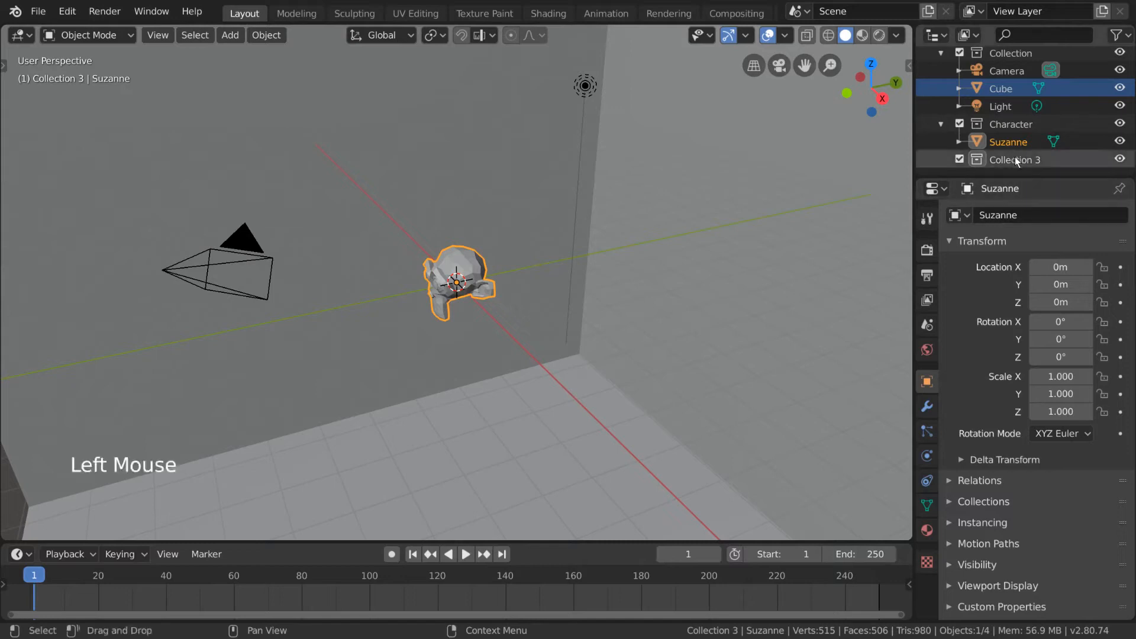
pyautogui.doubleClick(1068, 160)
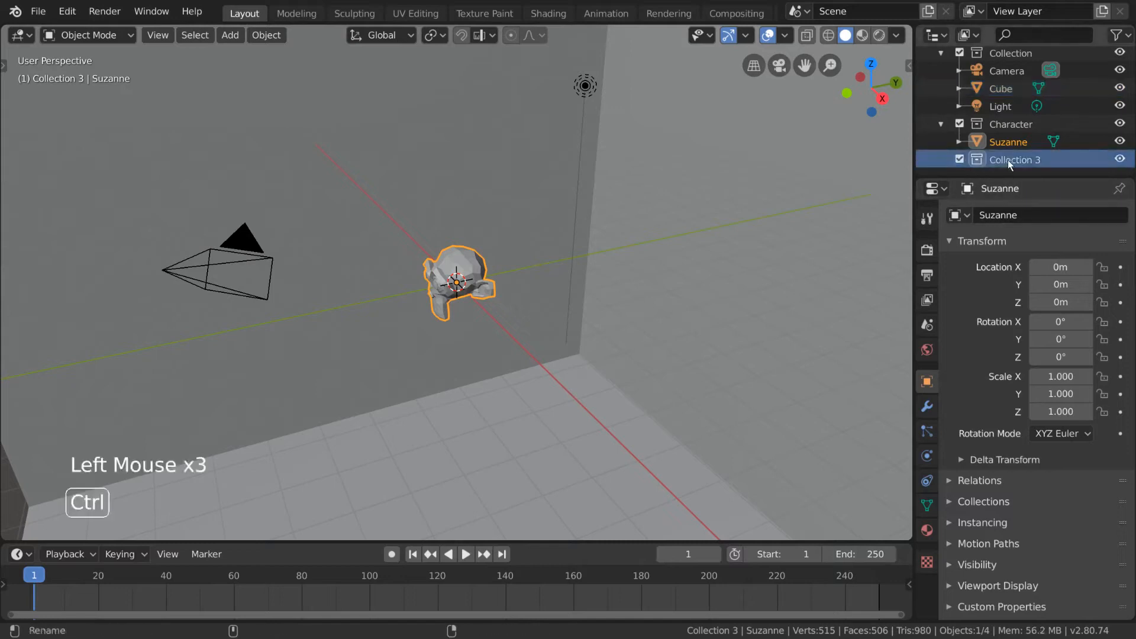
pyautogui.keyDown('ctrl'); pyautogui.click(1023, 158); pyautogui.keyUp('ctrl')
pyautogui.write('BG')
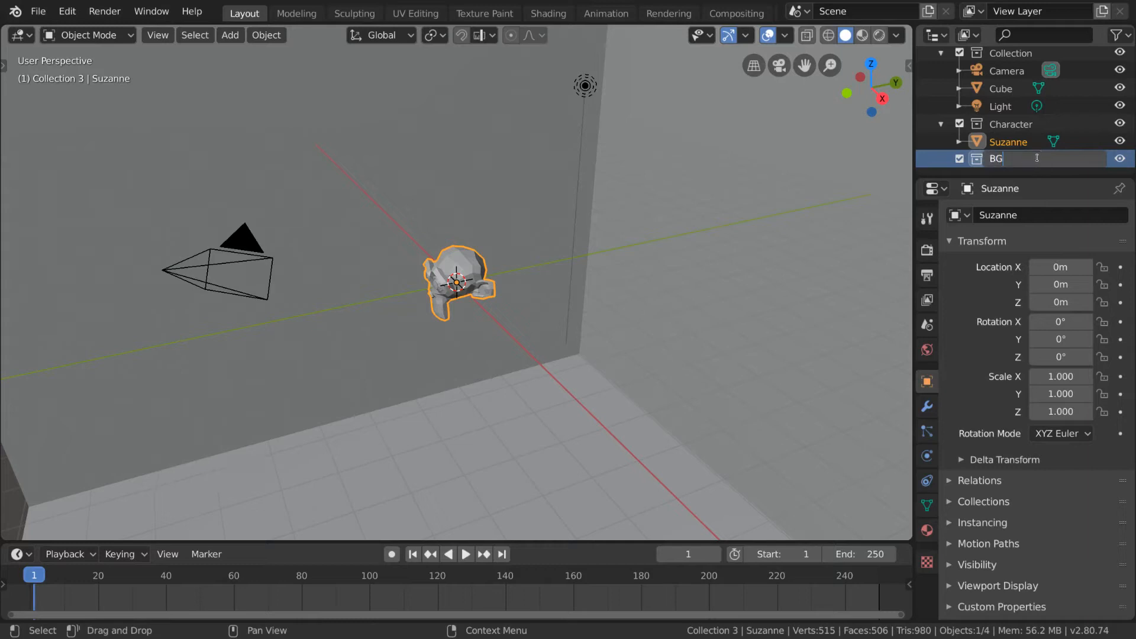
pyautogui.press('Return')
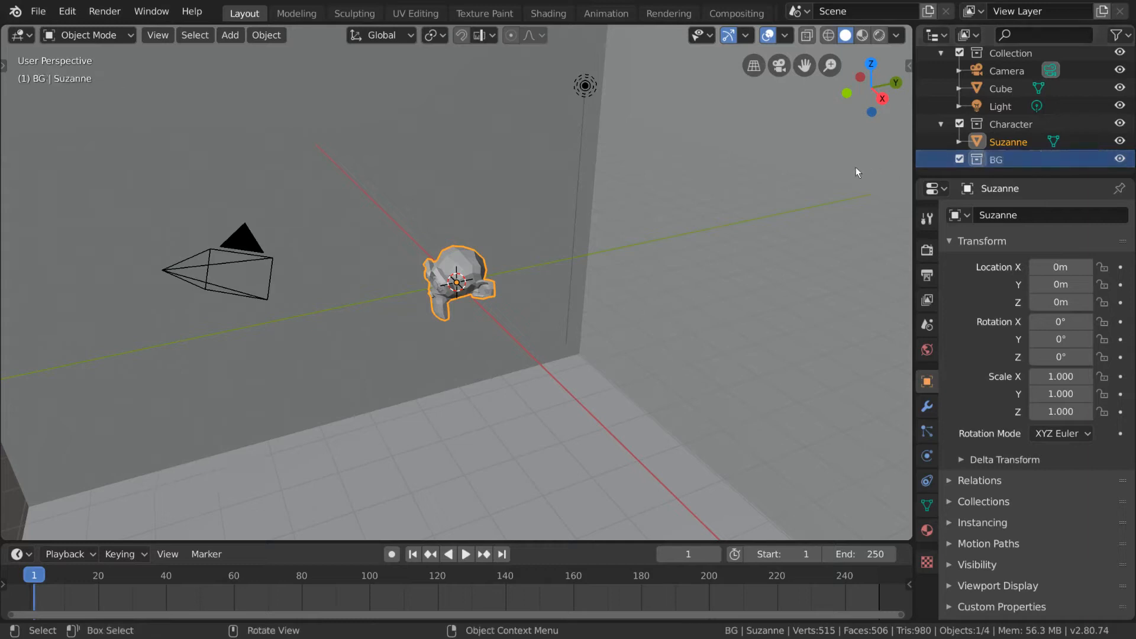
# Step: Assign the large room cube to the BG collection using Move to Collection, and undo the move
pyautogui.click(743, 236)
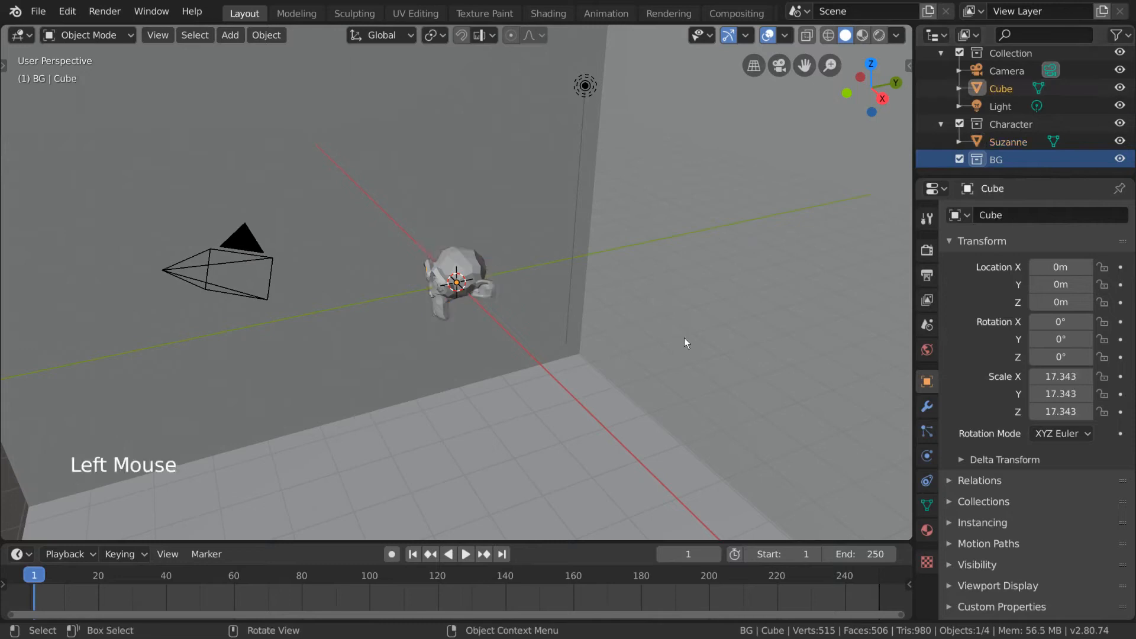
pyautogui.press('m')
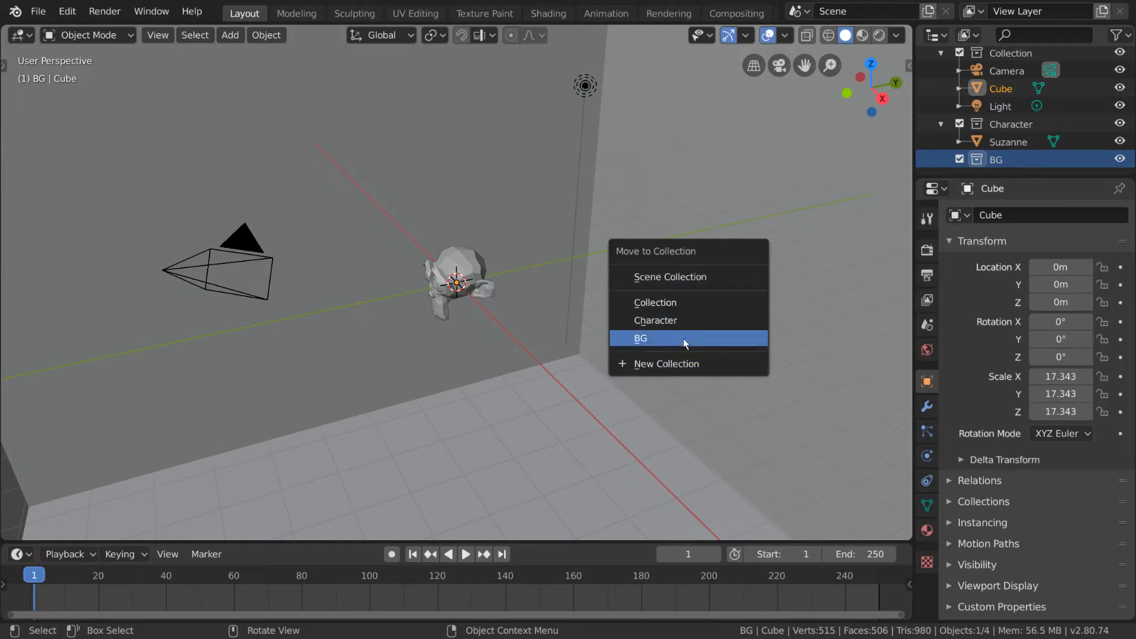
pyautogui.click(735, 336)
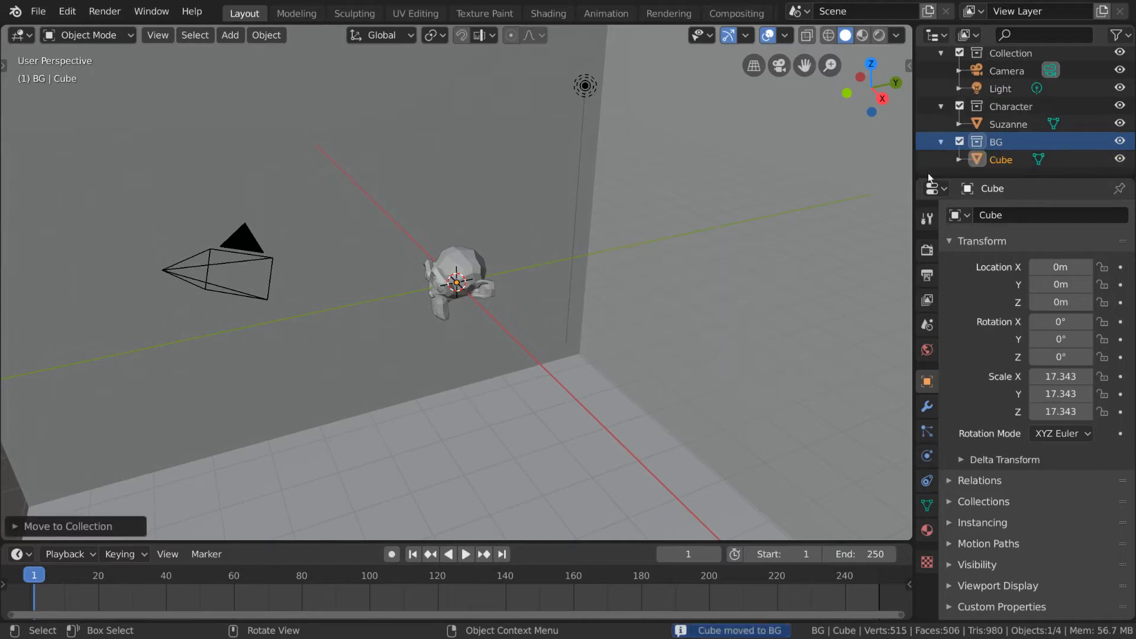
pyautogui.hotkey('ctrl', 'z')
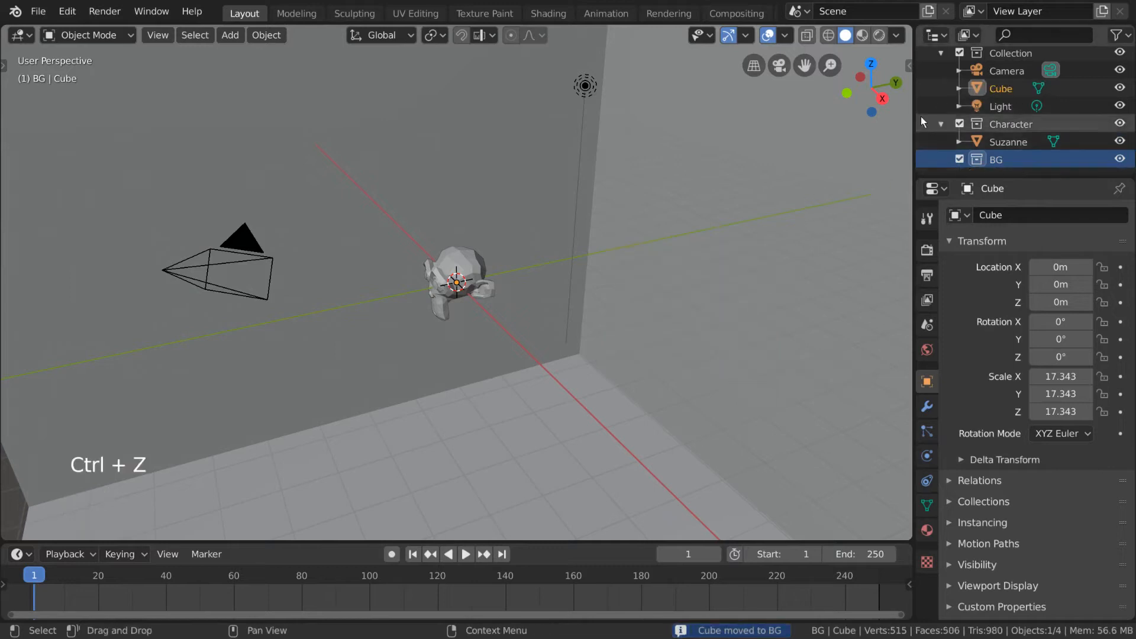
# Step: Select Cube in the outliner and move it from Collection into the BG collection
pyautogui.click(1006, 89)
pyautogui.moveTo(1003, 90); pyautogui.dragTo(1005, 161)
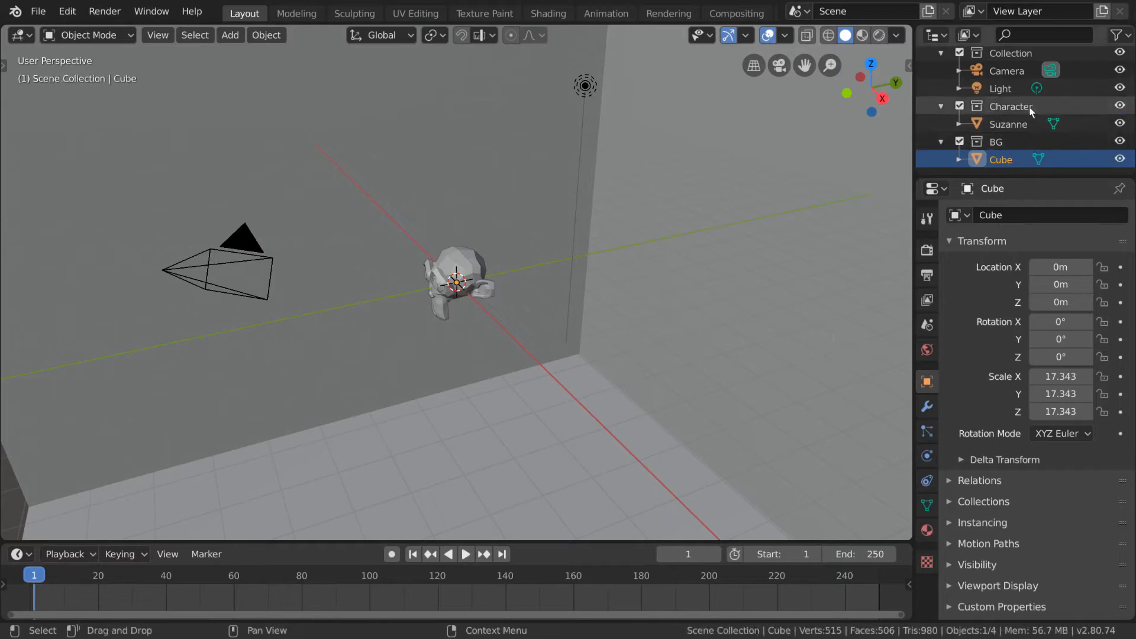
# Step: Exclude the Character and BG collections from the view layer in turn and re-enable both
pyautogui.click(960, 106)
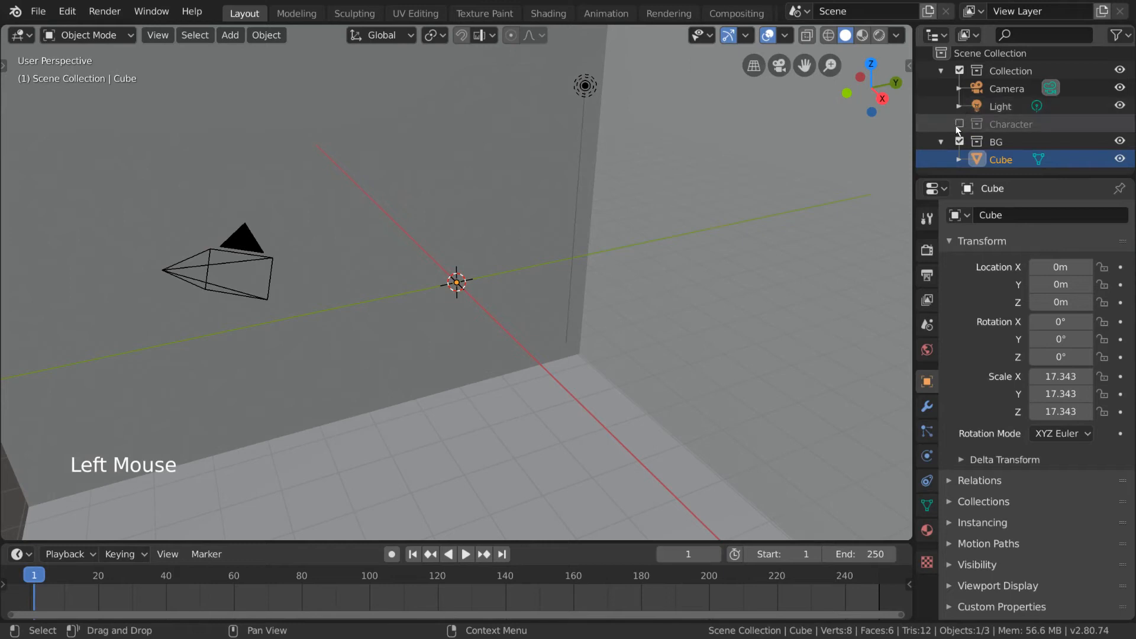
pyautogui.click(960, 141)
pyautogui.click(959, 128)
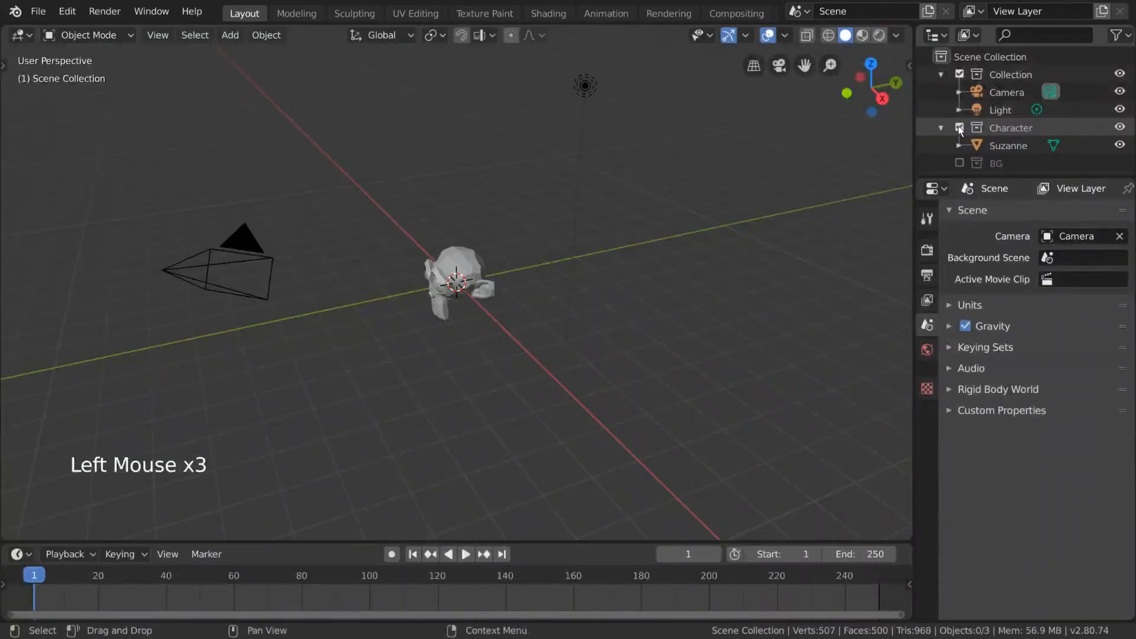
pyautogui.click(958, 127)
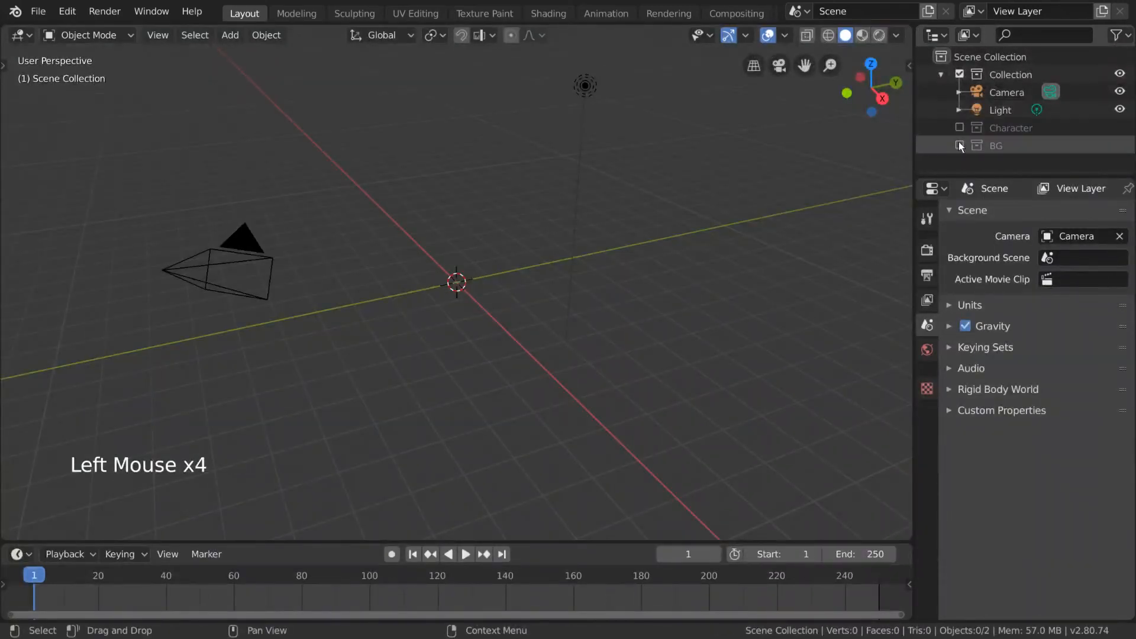
pyautogui.click(959, 145)
pyautogui.click(959, 127)
pyautogui.scroll(-3, 985, 127)
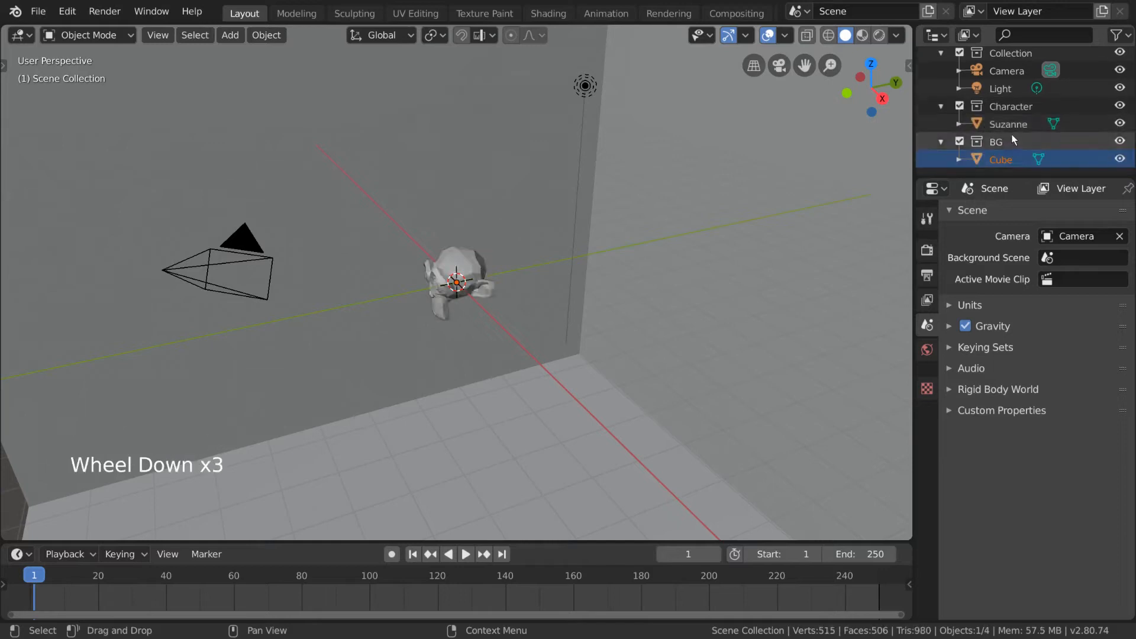
# Step: Add a second view layer and exclude the Character and BG collections from it
pyautogui.click(1095, 12)
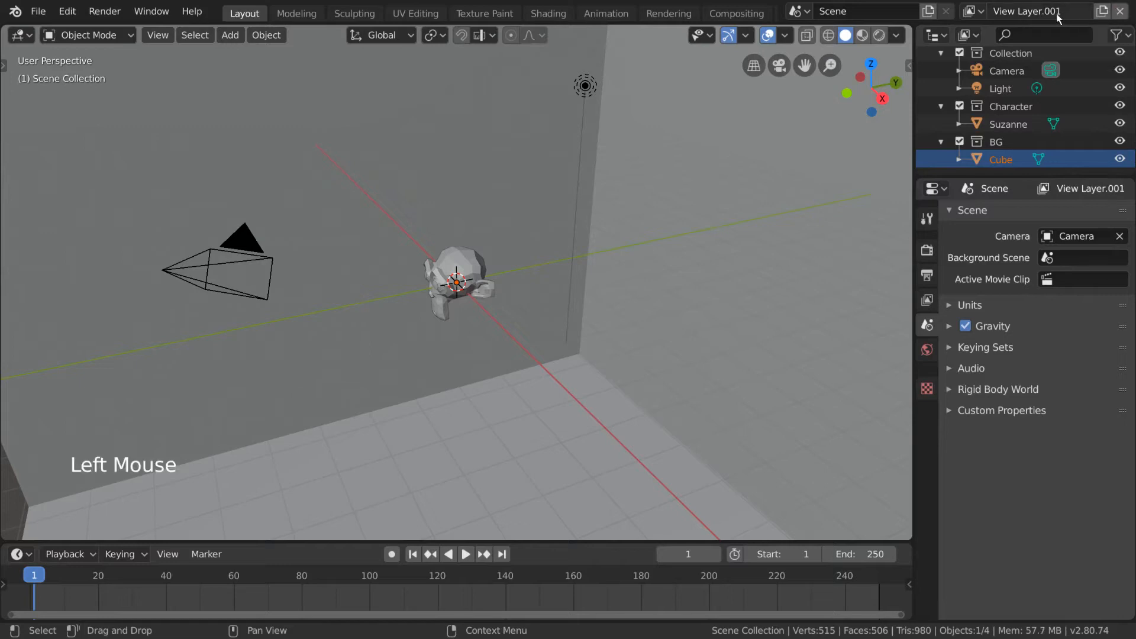
pyautogui.click(960, 106)
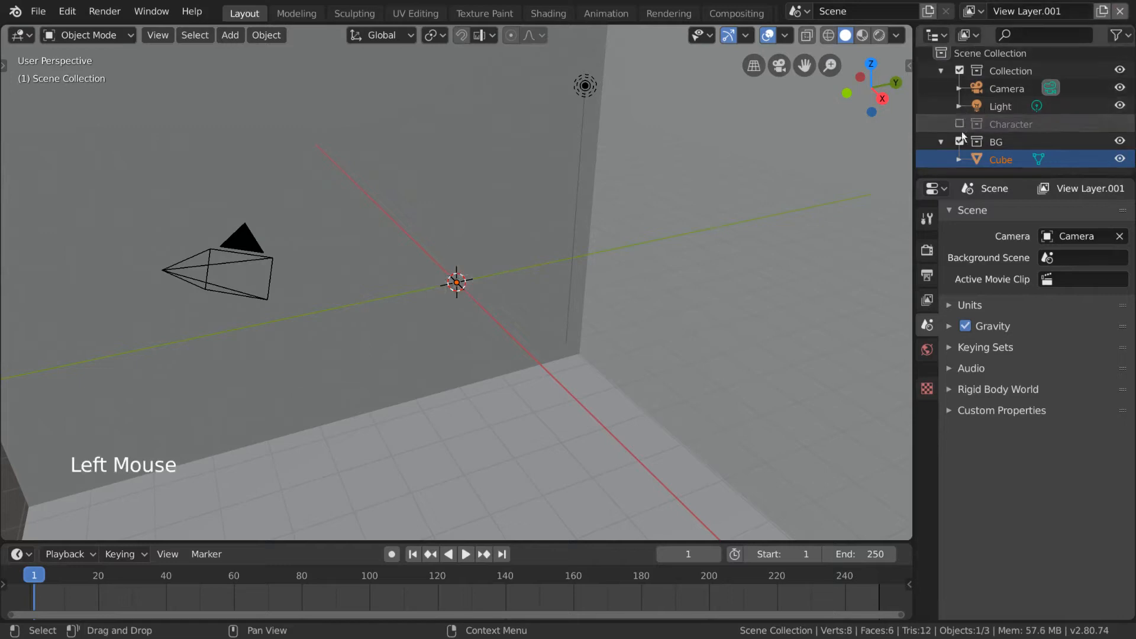
pyautogui.click(959, 141)
# Step: Switch to View Layer and back to View Layer.001 to compare their collections, and remove View Layer.001
pyautogui.click(976, 11)
pyautogui.click(966, 37)
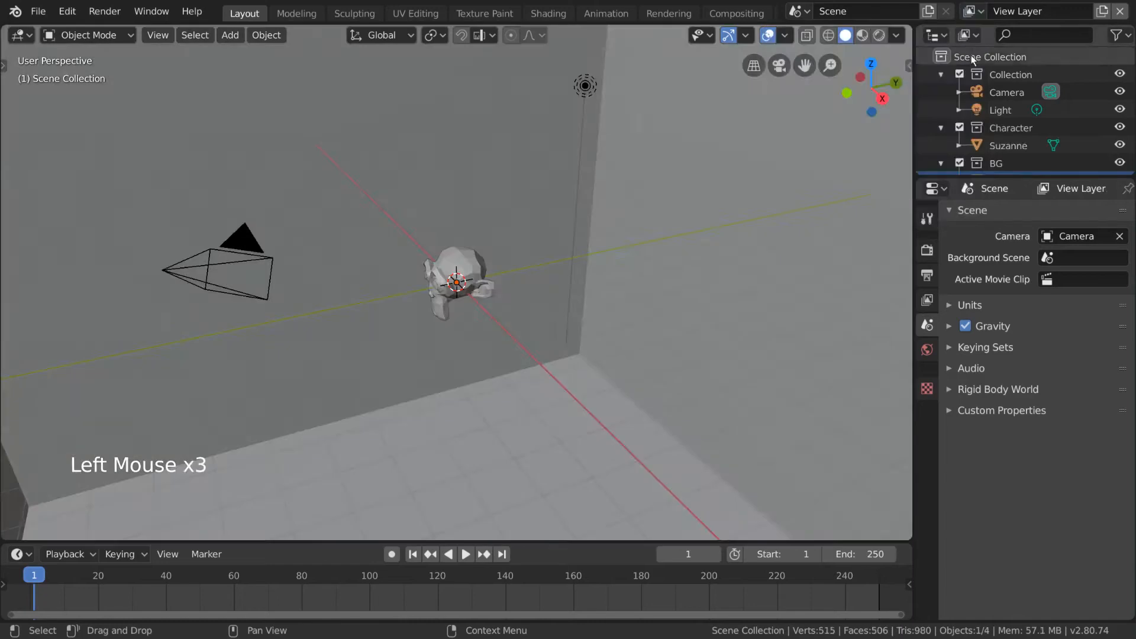
pyautogui.scroll(-3, 1022, 124)
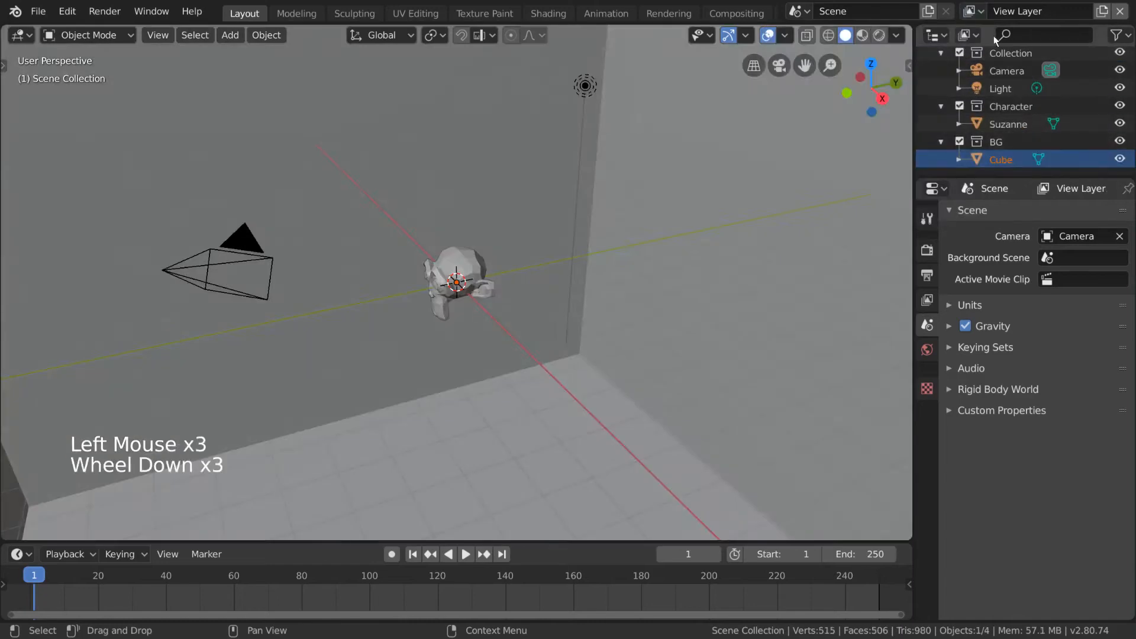
pyautogui.click(976, 12)
pyautogui.click(965, 53)
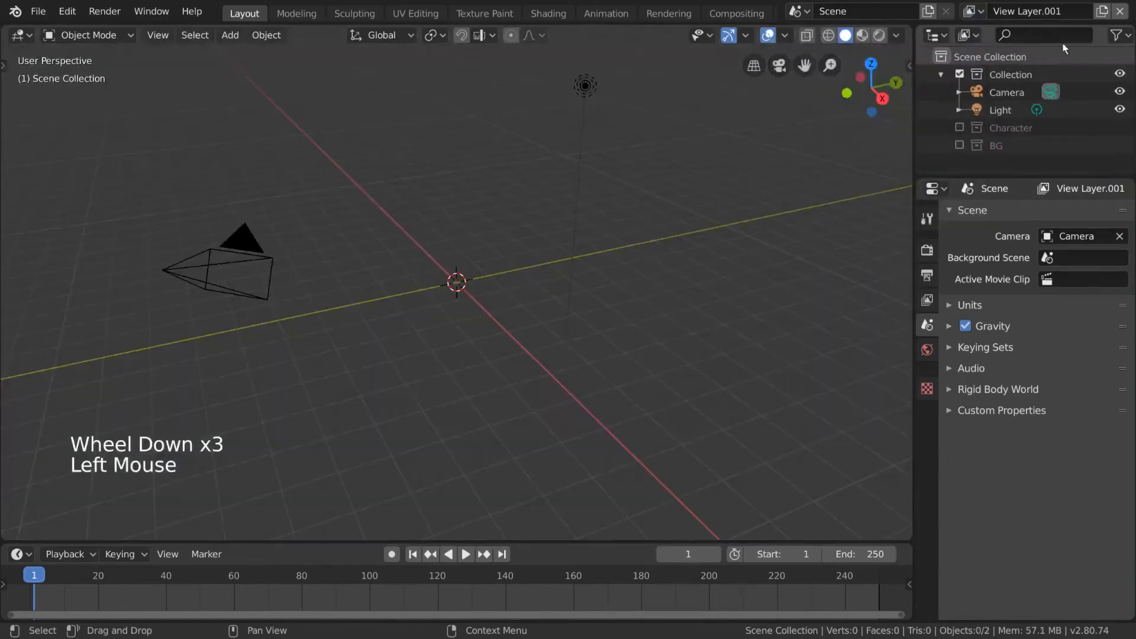
pyautogui.click(1120, 12)
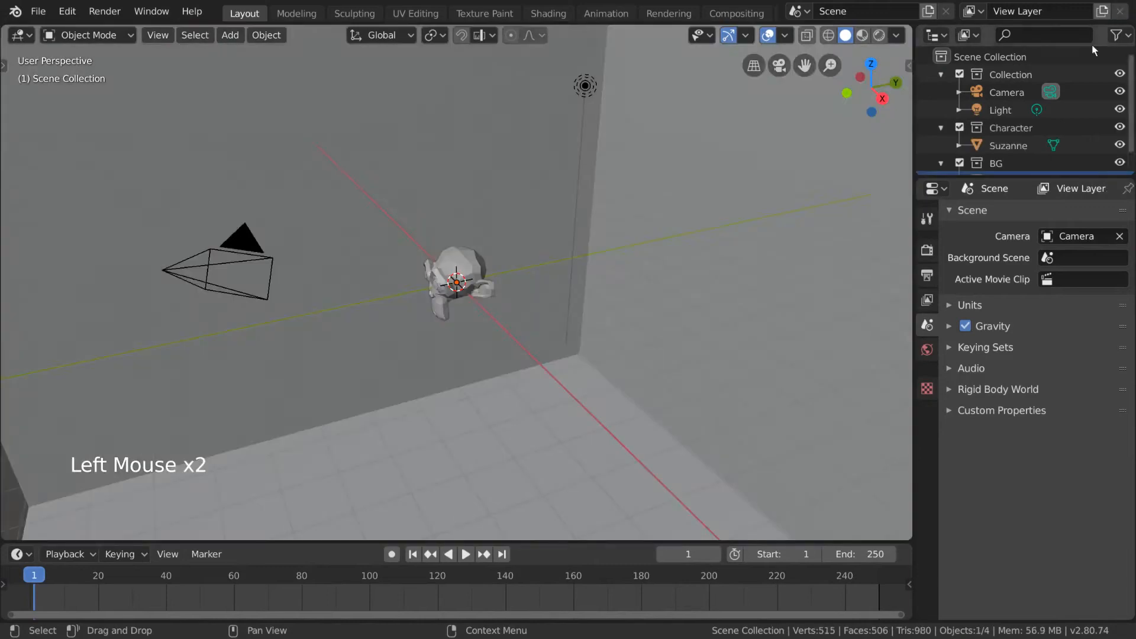
# Step: Select Camera and Light in the outliner and move them from Collection into the Character collection
pyautogui.click(1008, 90)
pyautogui.keyDown('shift'); pyautogui.click(1004, 106); pyautogui.keyUp('shift')
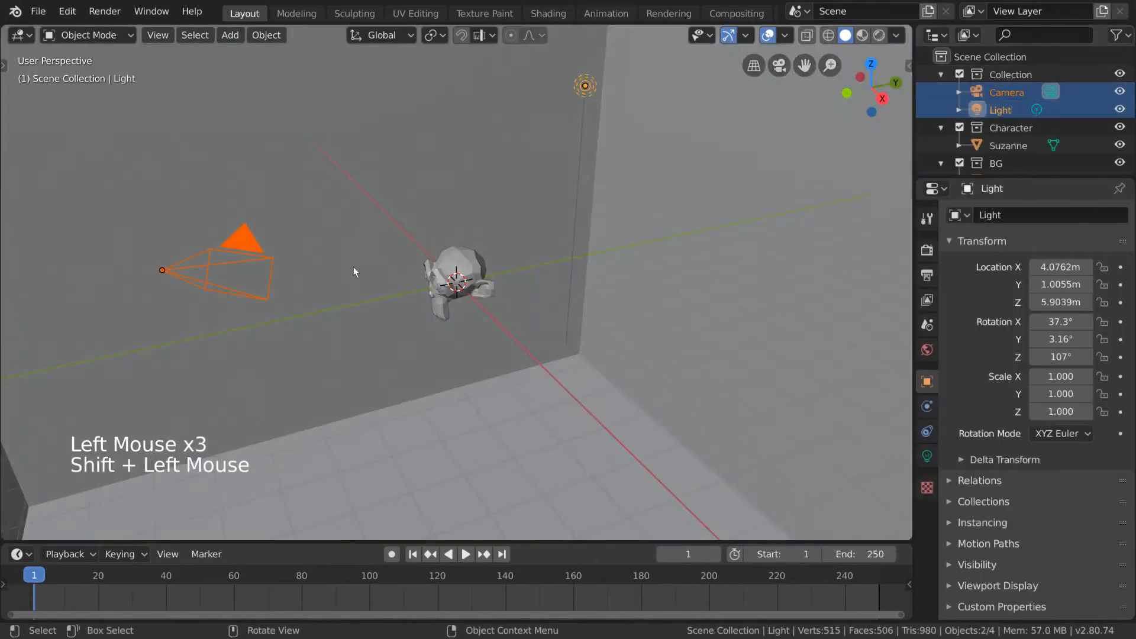
pyautogui.scroll(-1, 1032, 107)
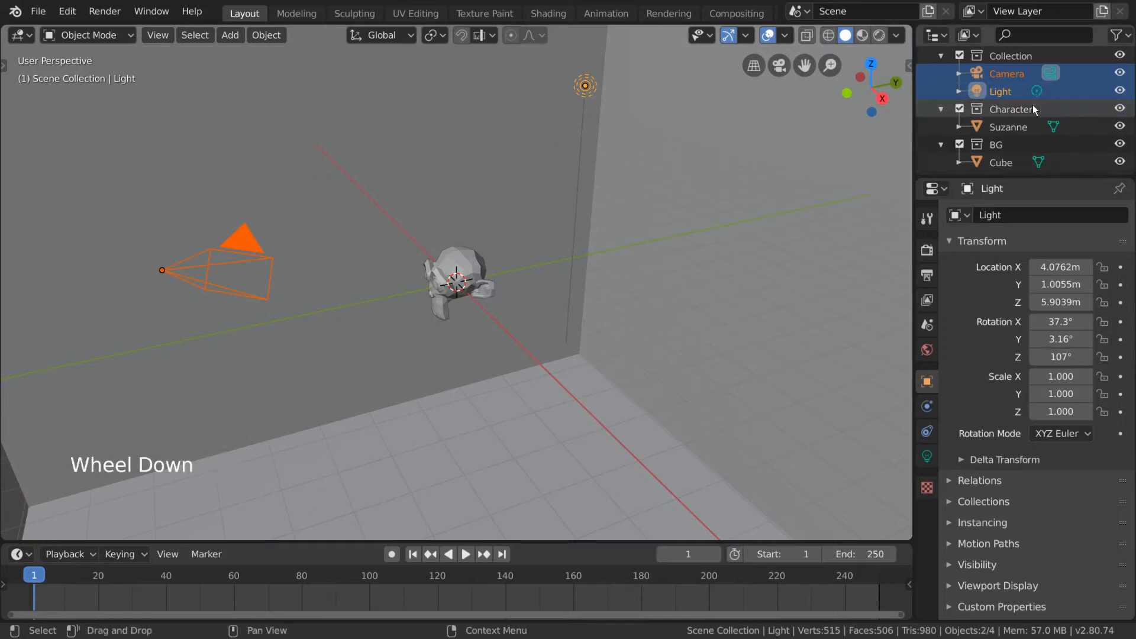
pyautogui.moveTo(1005, 87); pyautogui.dragTo(1001, 145)
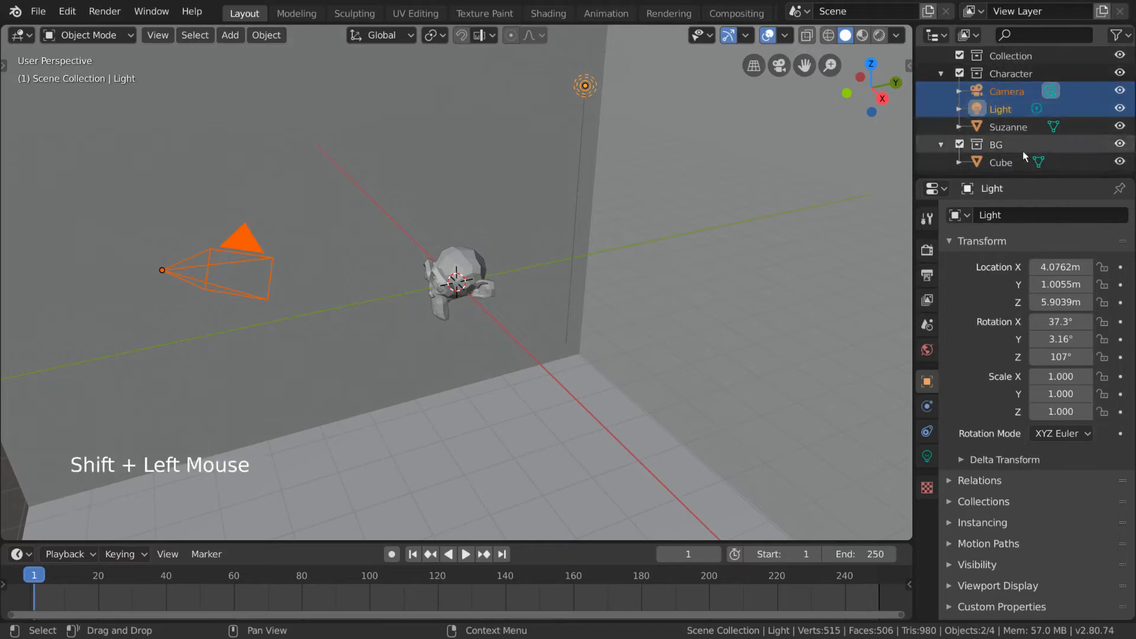
pyautogui.scroll(-2, 1022, 151)
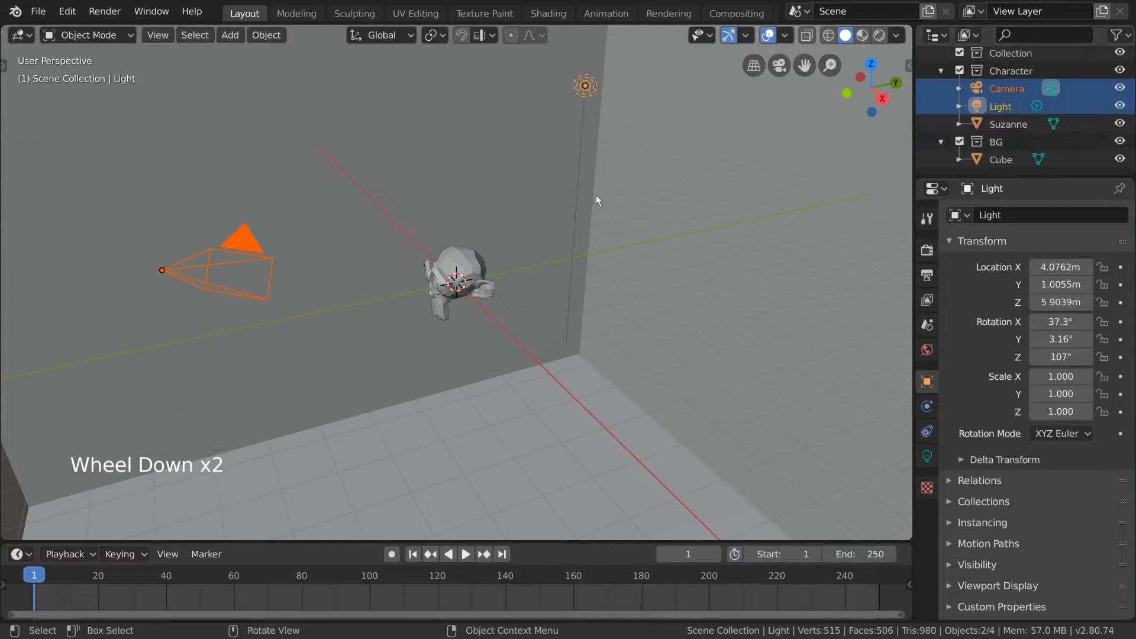
# Step: Move Camera and Light from the Character collection back into Collection
pyautogui.click(999, 89)
pyautogui.hotkey('shift', 'm')
pyautogui.click(655, 217)
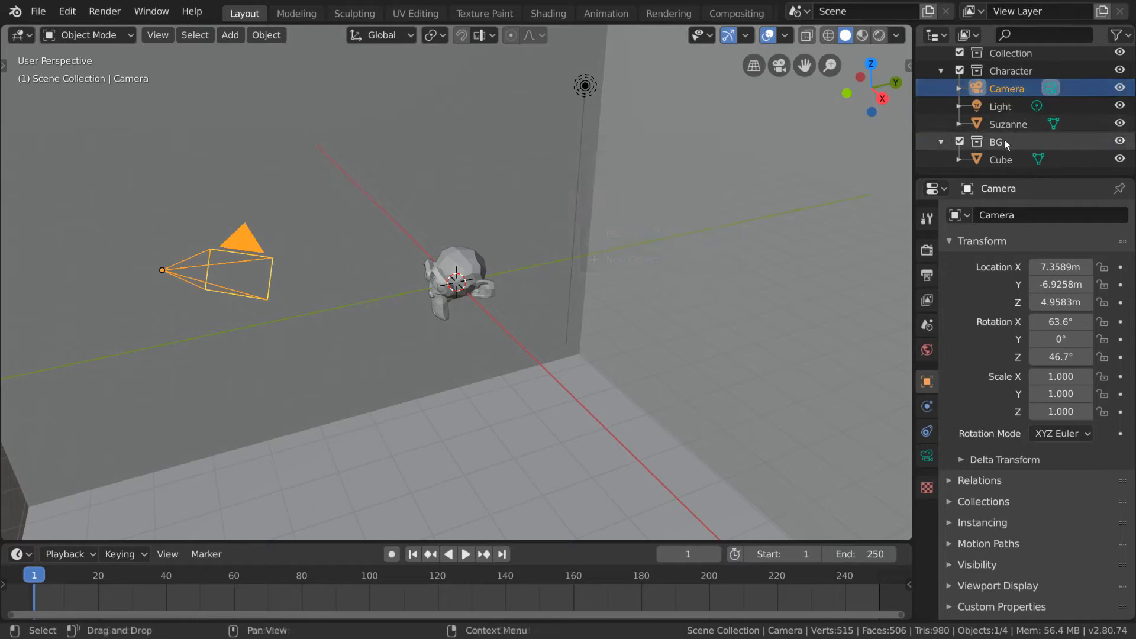
pyautogui.keyDown('shift'); pyautogui.click(1007, 106); pyautogui.keyUp('shift')
pyautogui.moveTo(1011, 91); pyautogui.dragTo(1013, 54)
pyautogui.moveTo(1014, 55); pyautogui.dragTo(1014, 53)
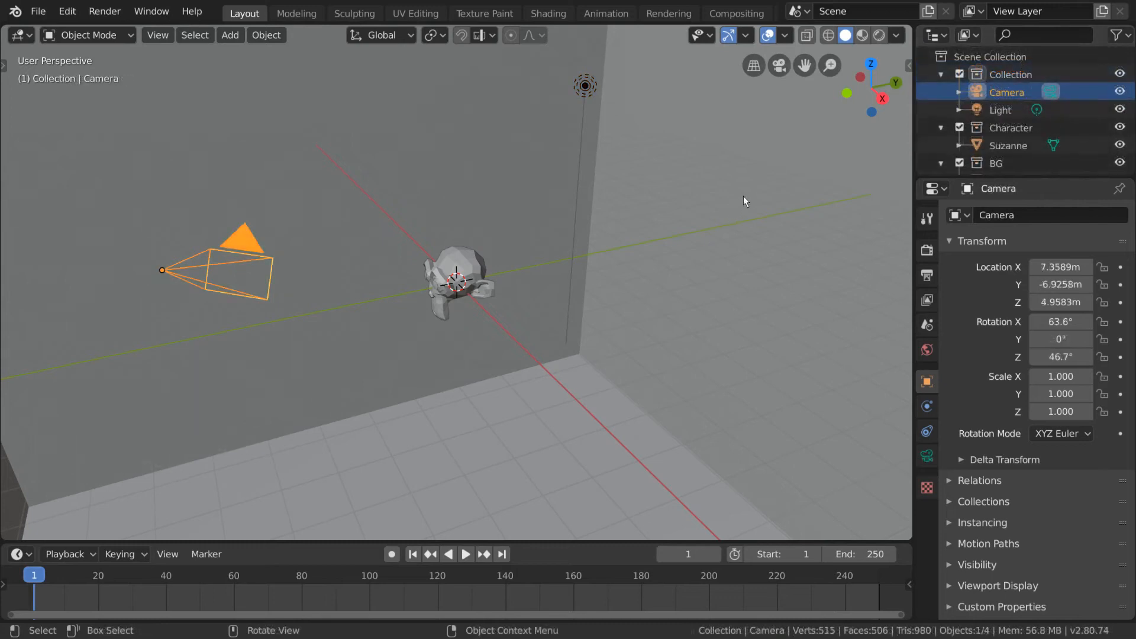
# Step: Rename the collection that holds Camera and Light as Char/BG
pyautogui.click(1032, 73)
pyautogui.keyDown('ctrl'); pyautogui.click(1029, 73); pyautogui.keyUp('ctrl')
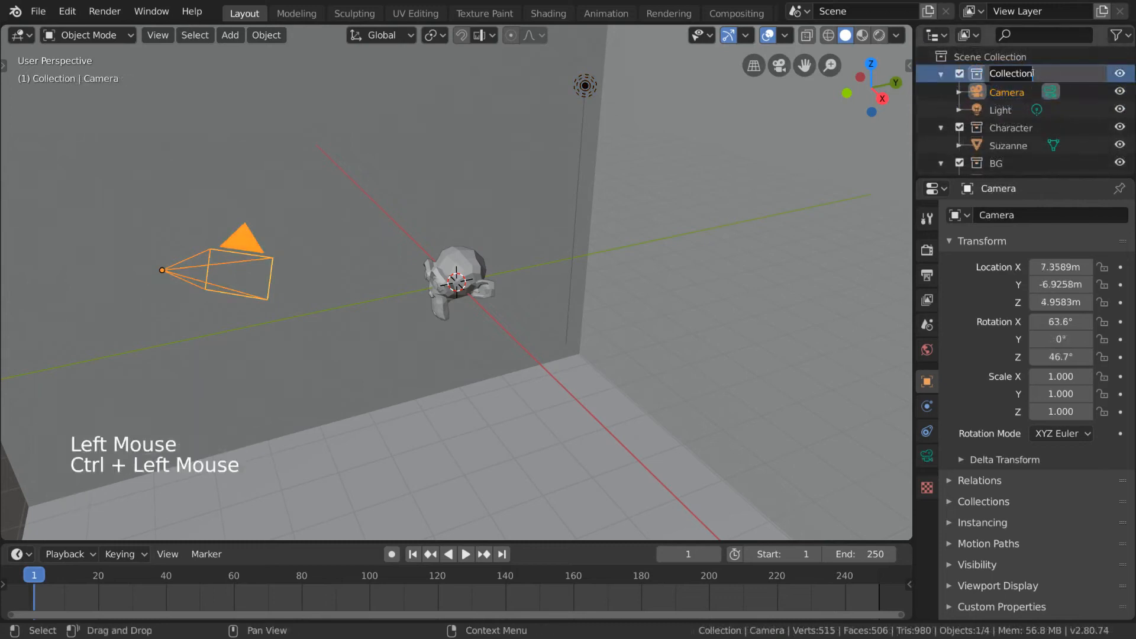
pyautogui.write('Char/BG')
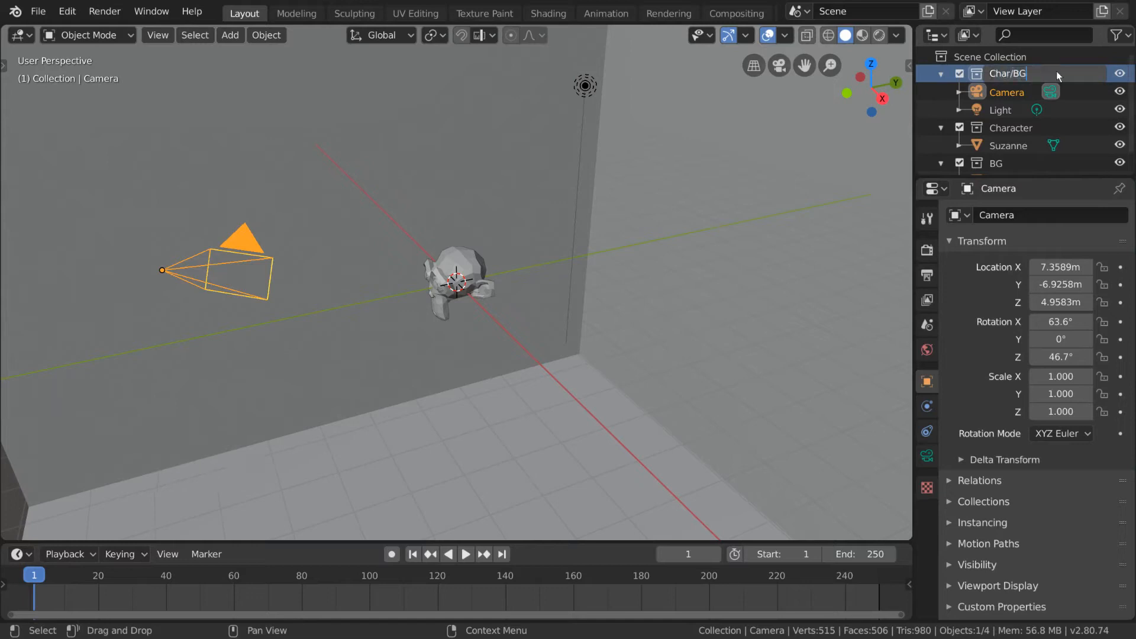
pyautogui.press('Return')
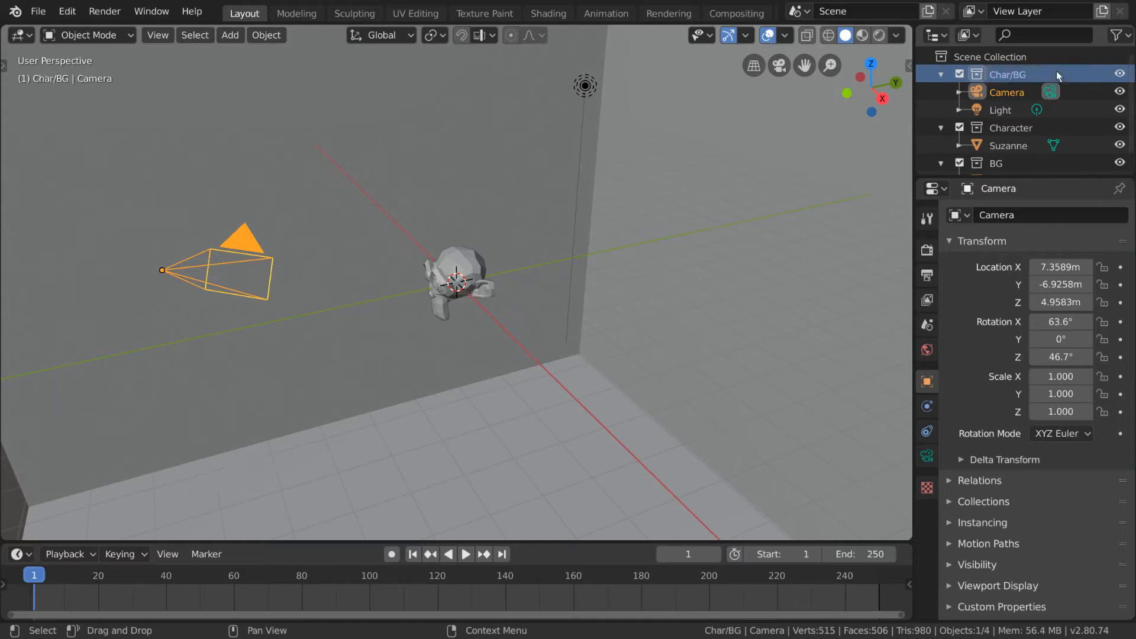
# Step: Nest the Character and BG collections inside the Char/BG collection
pyautogui.click(1012, 131)
pyautogui.moveTo(1013, 131); pyautogui.dragTo(1021, 75)
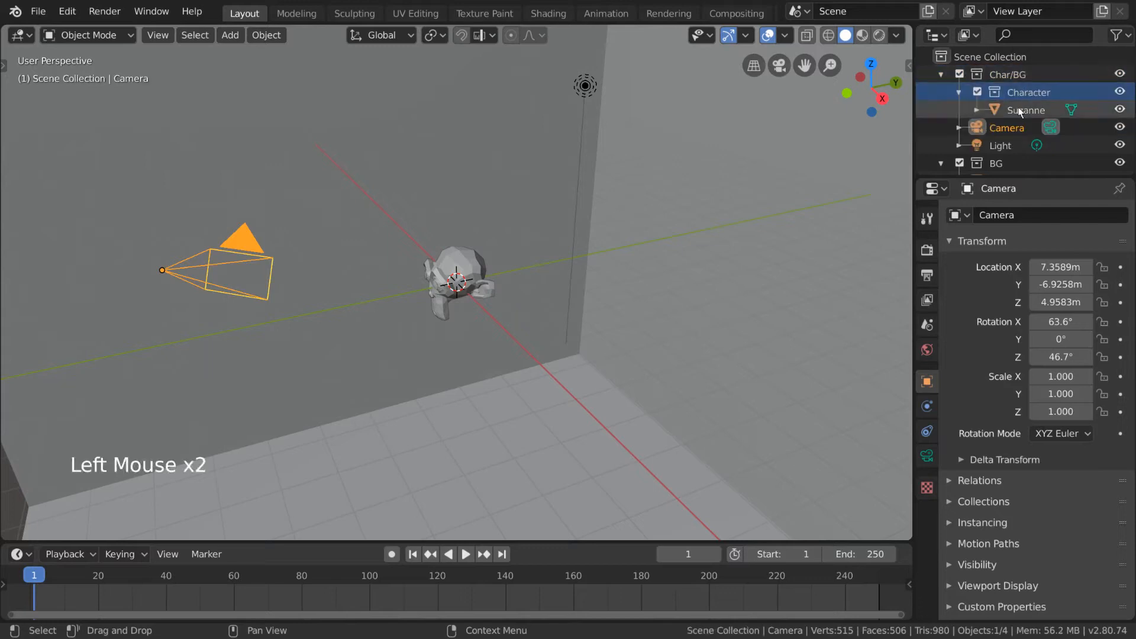
pyautogui.click(1003, 164)
pyautogui.moveTo(1006, 163); pyautogui.dragTo(1010, 77)
pyautogui.scroll(-1, 976, 106)
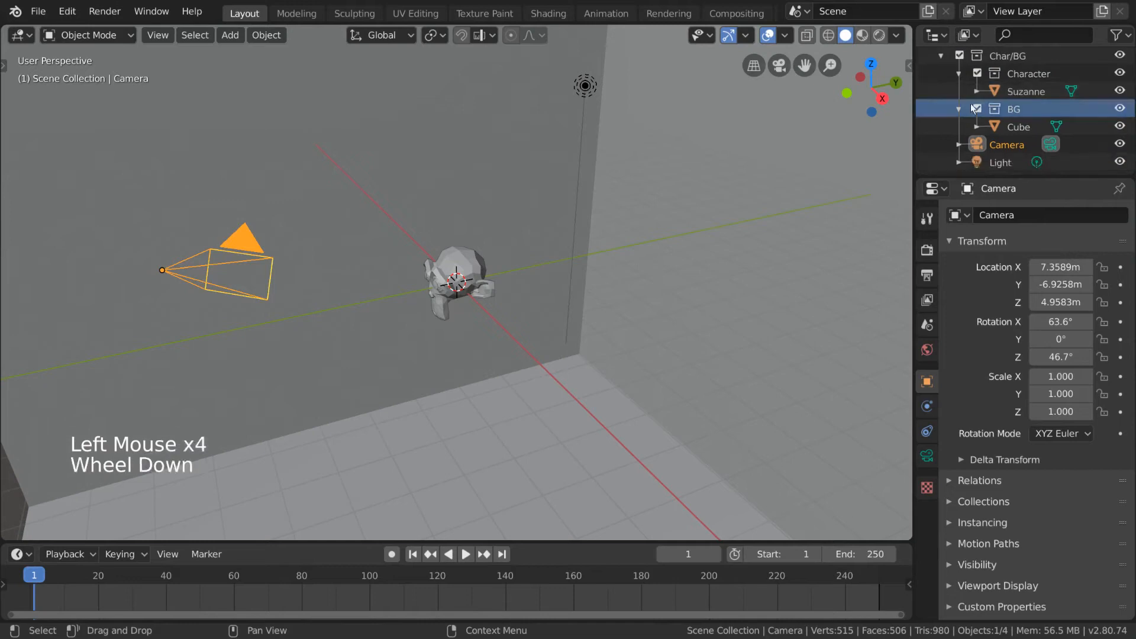
# Step: Exclude the Char/BG collection from the view layer and re-enable it, and do the same for its Character and BG sub-collections in turn
pyautogui.click(959, 56)
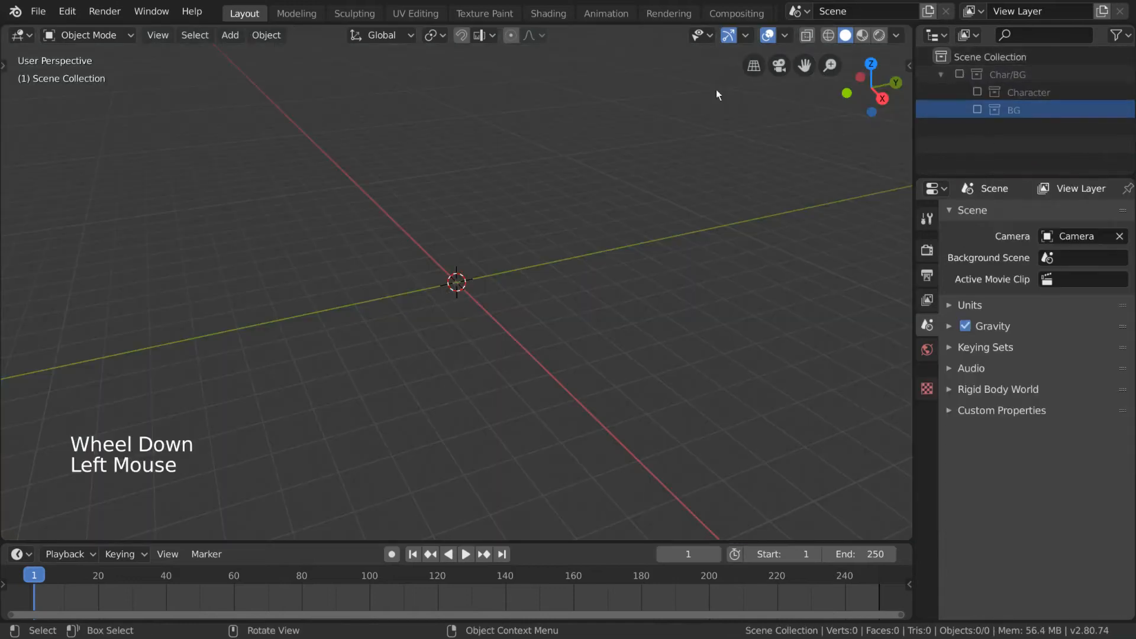
pyautogui.click(960, 73)
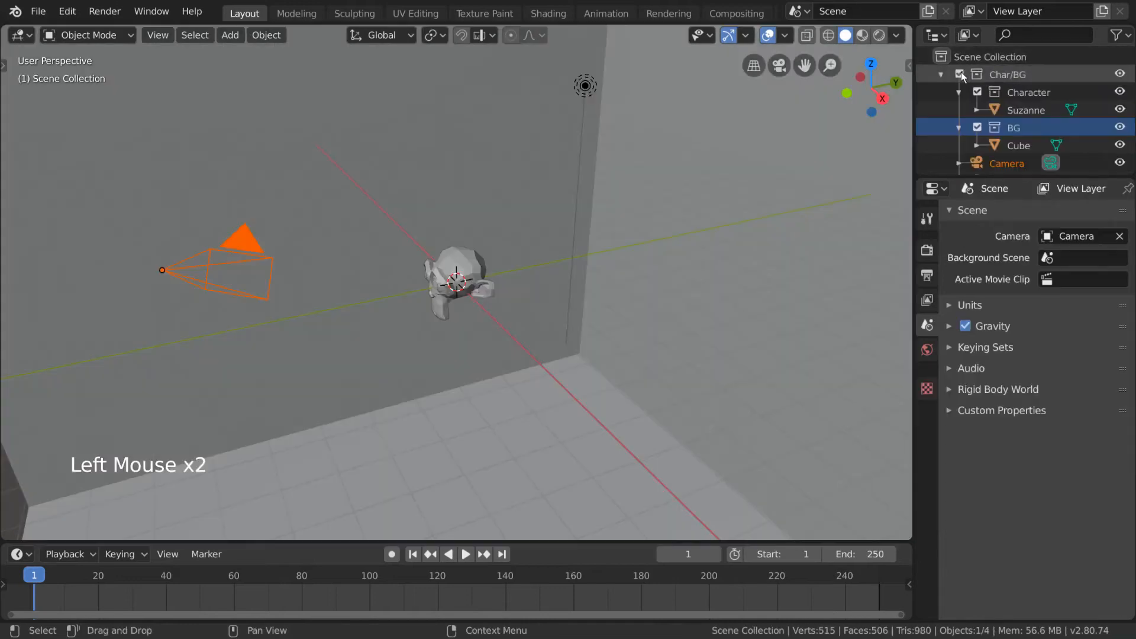
pyautogui.scroll(-2, 1063, 103)
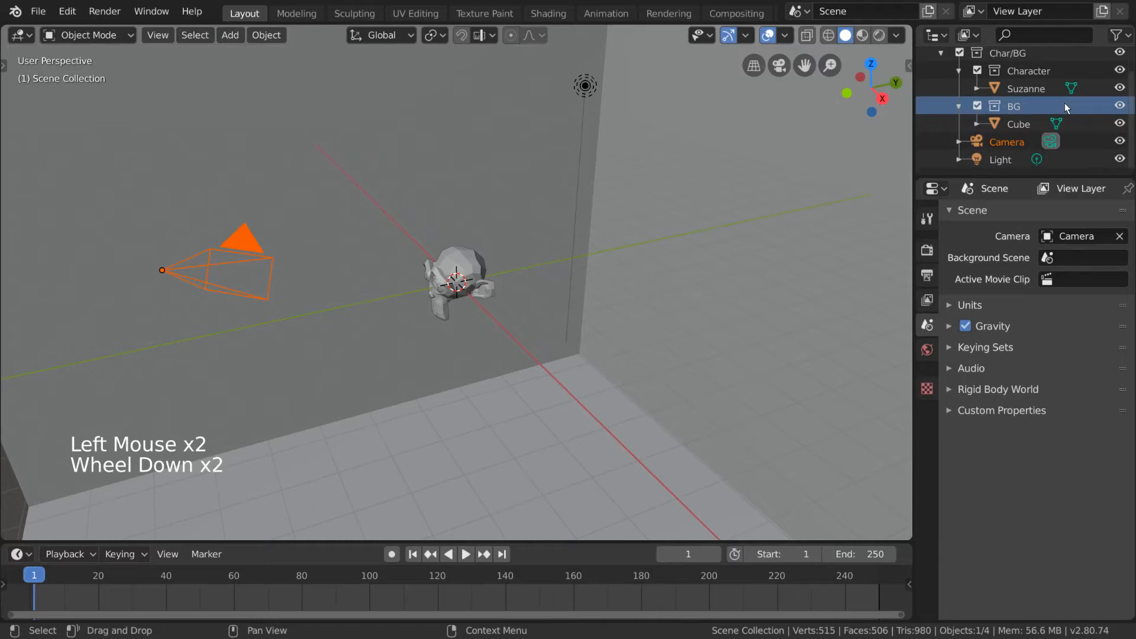
pyautogui.click(1018, 71)
pyautogui.click(977, 70)
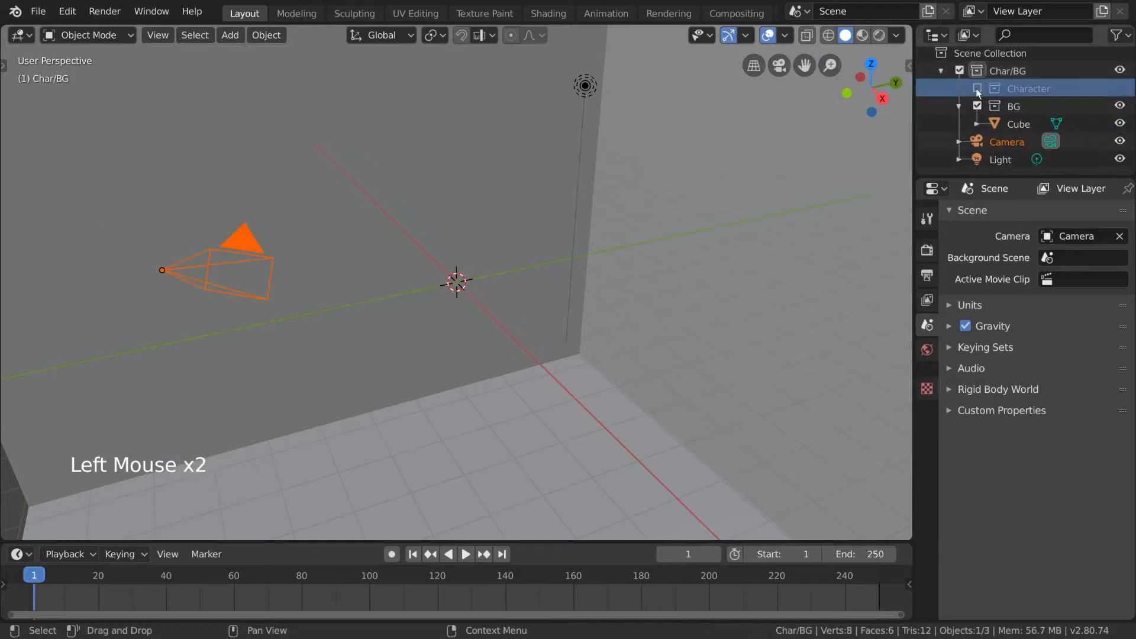
pyautogui.click(976, 88)
pyautogui.click(976, 124)
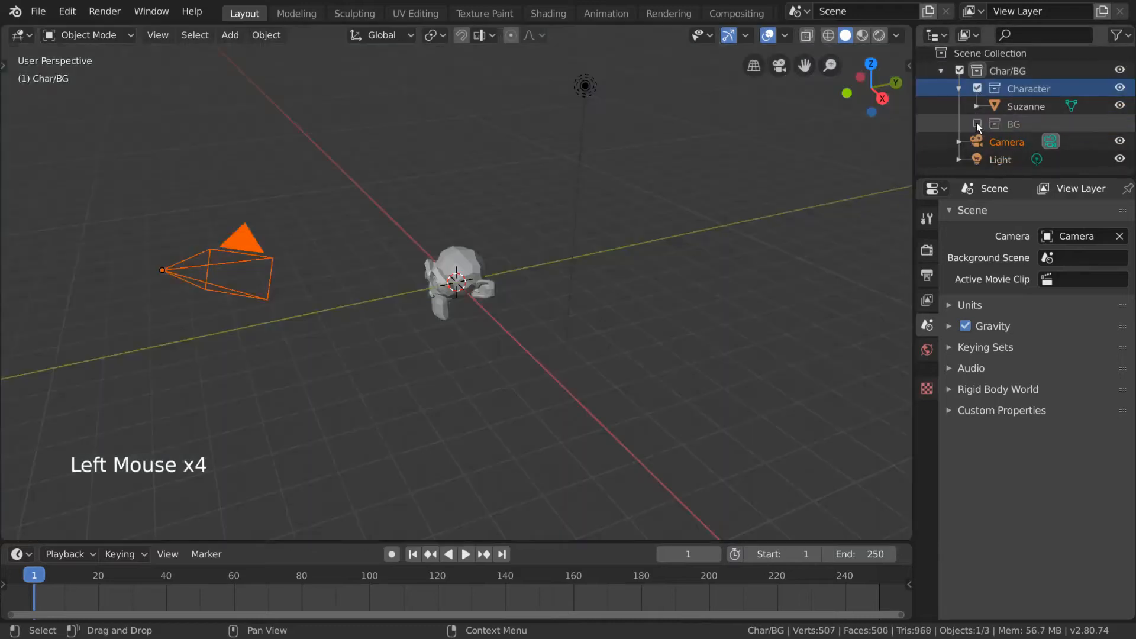
pyautogui.click(977, 124)
# Step: Select the light and camera in the viewport, and exclude and re-enable BG, Character and BG again to check how both objects respond
pyautogui.click(586, 87)
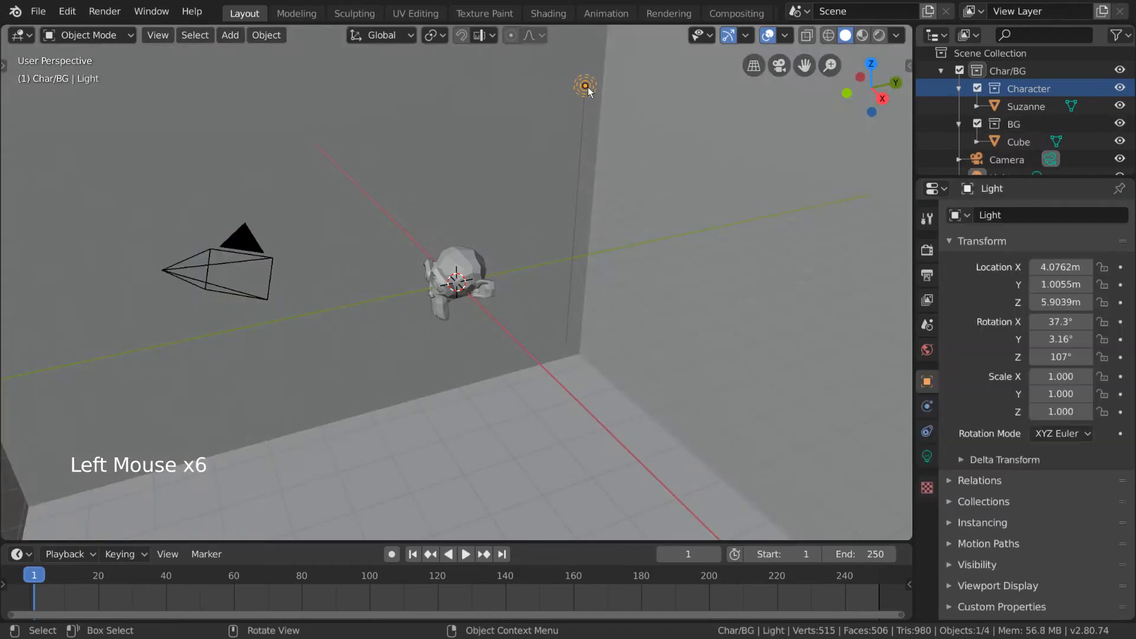
pyautogui.keyDown('shift'); pyautogui.click(240, 274); pyautogui.keyUp('shift')
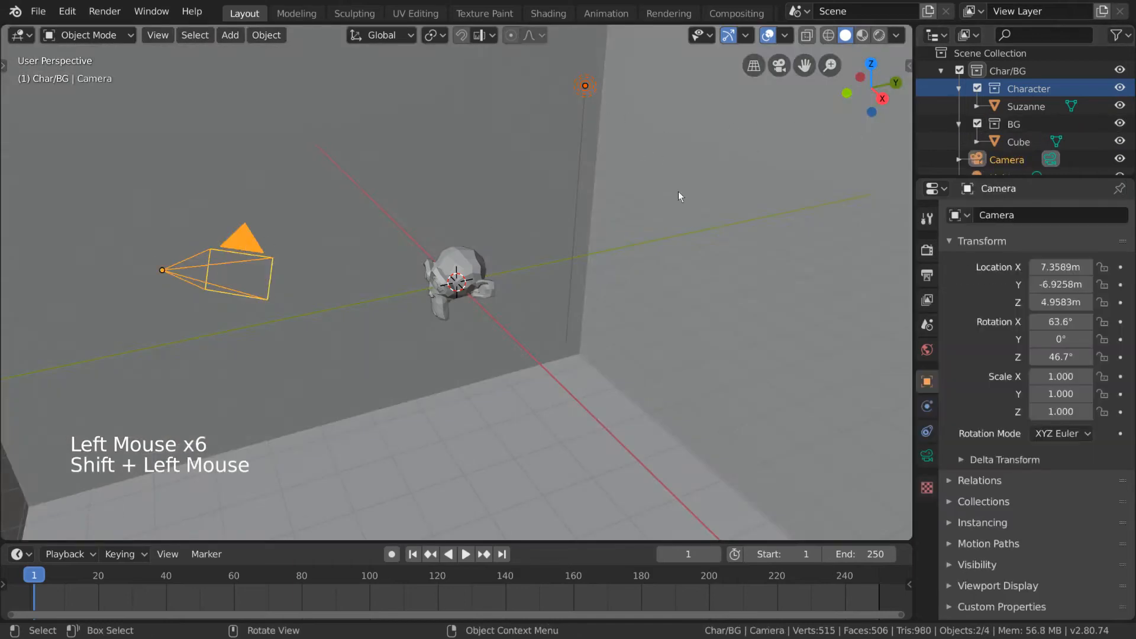
pyautogui.click(977, 124)
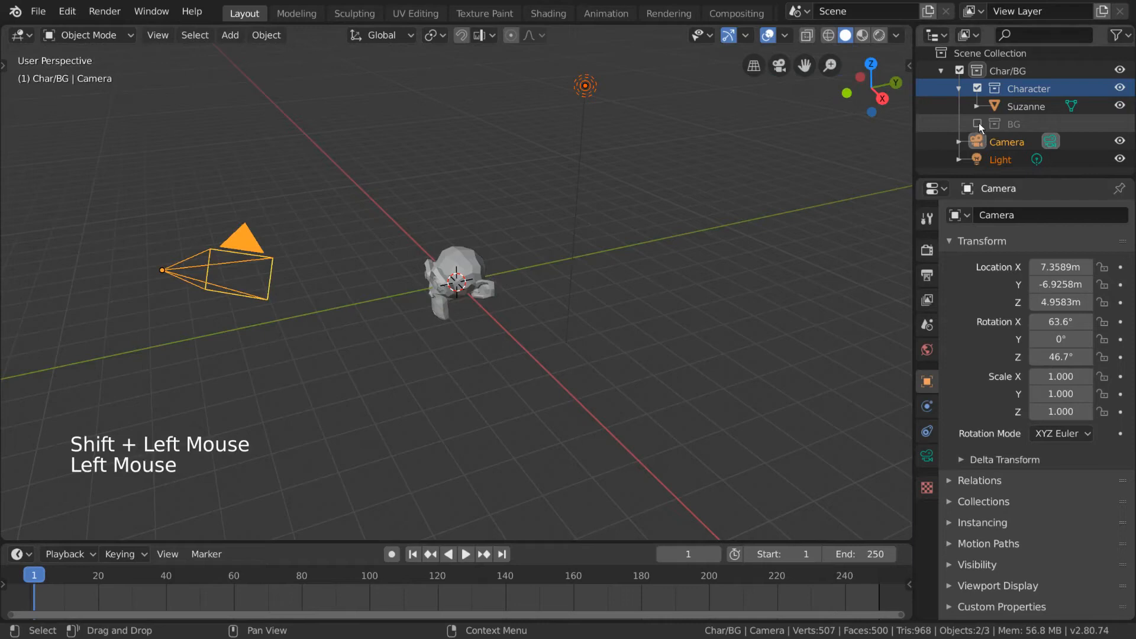
pyautogui.click(977, 124)
pyautogui.click(977, 88)
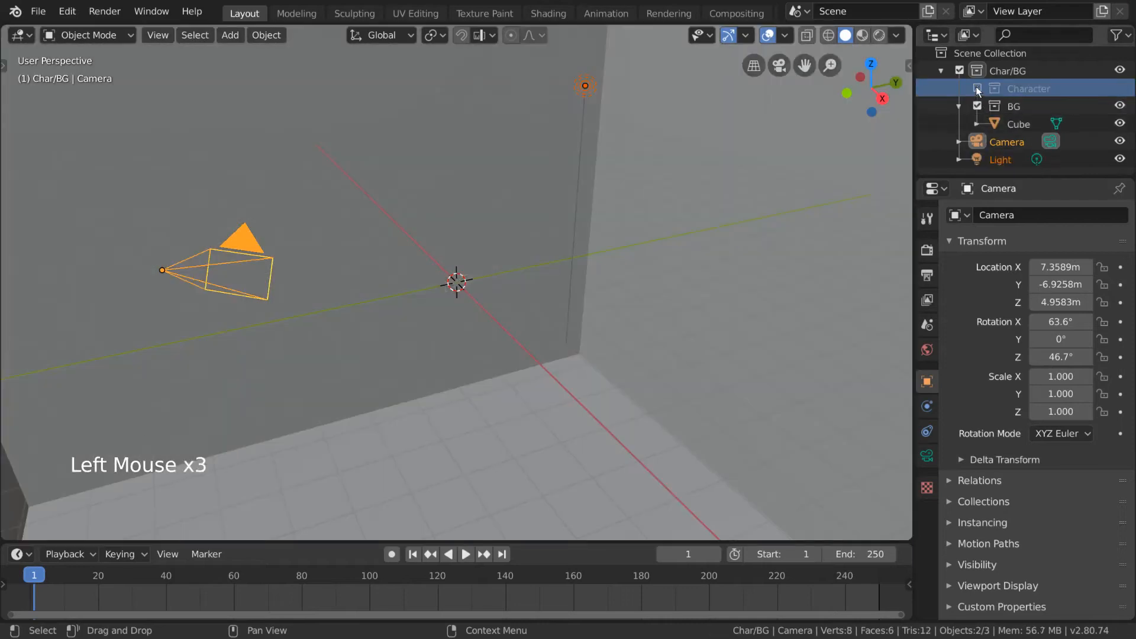
pyautogui.click(977, 89)
pyautogui.click(977, 124)
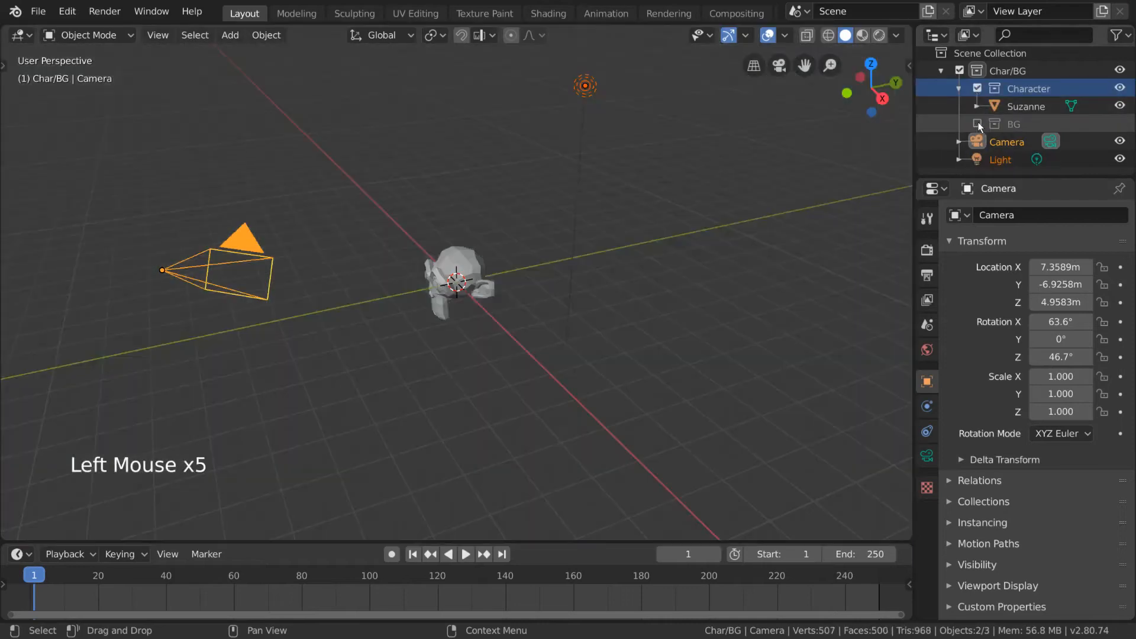
pyautogui.click(977, 124)
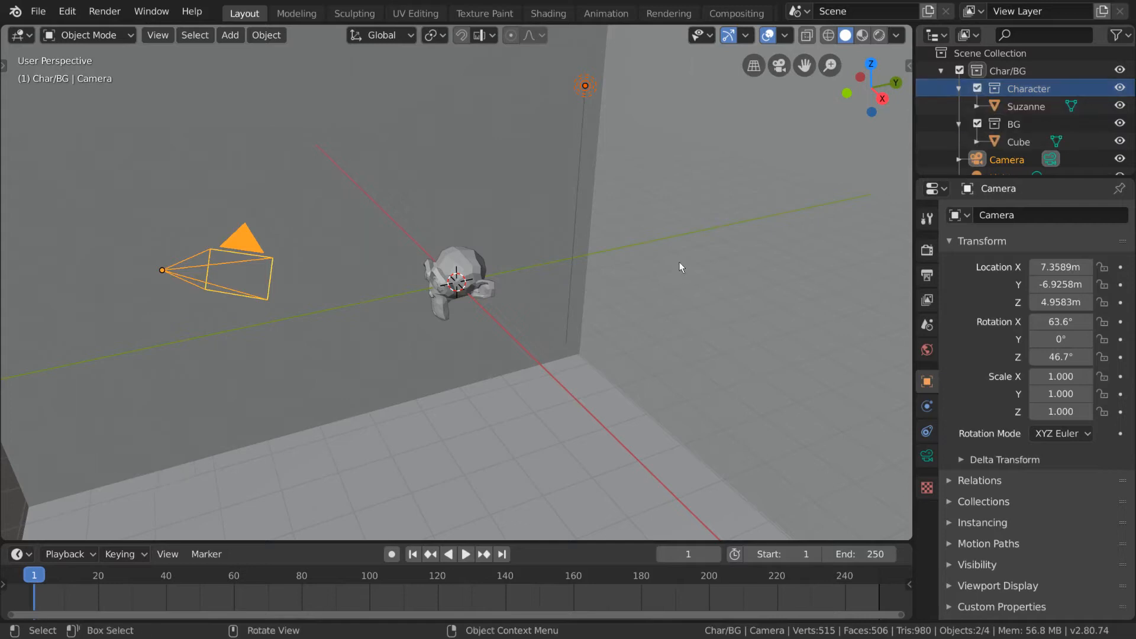
# Step: Select the camera in the viewport and link it to the Character collection as well
pyautogui.click(253, 251)
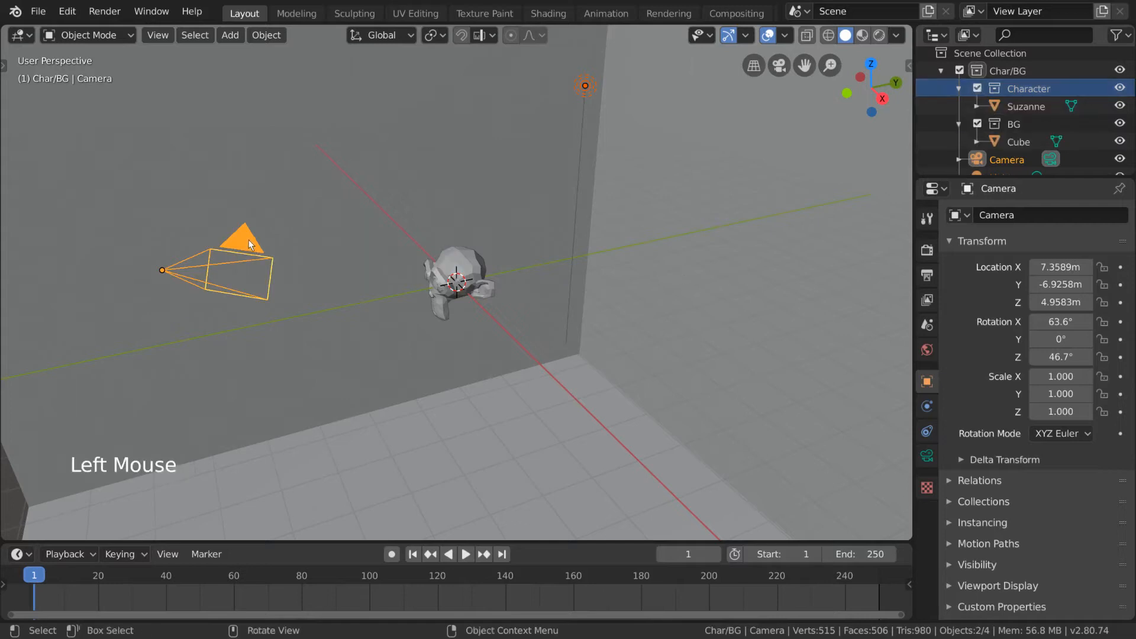
pyautogui.hotkey('shift', 'm')
pyautogui.moveTo(253, 266)
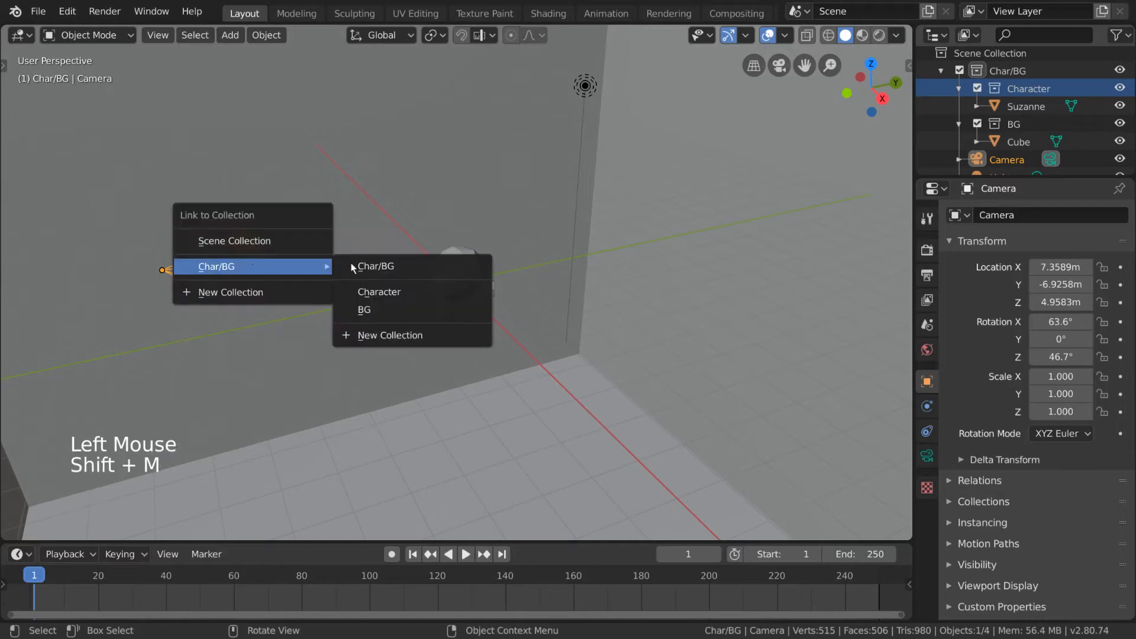
pyautogui.click(406, 291)
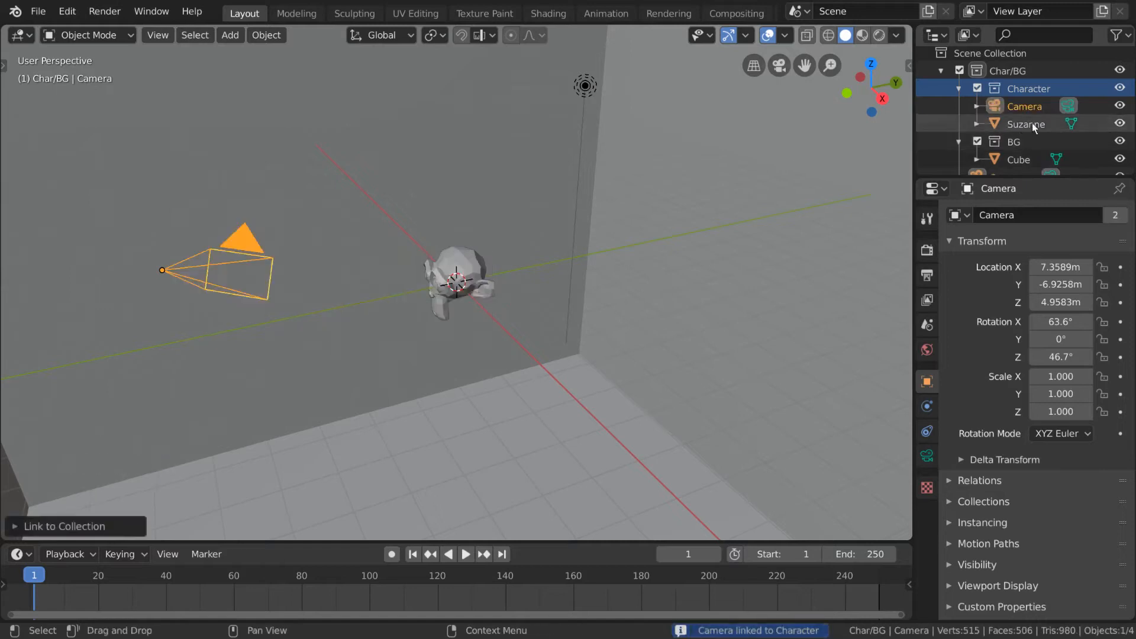
# Step: Select both Camera entries in turn, and hide and unhide the camera from each to compare the linked entries
pyautogui.scroll(-2, 1054, 144)
pyautogui.click(1115, 143)
pyautogui.click(1115, 142)
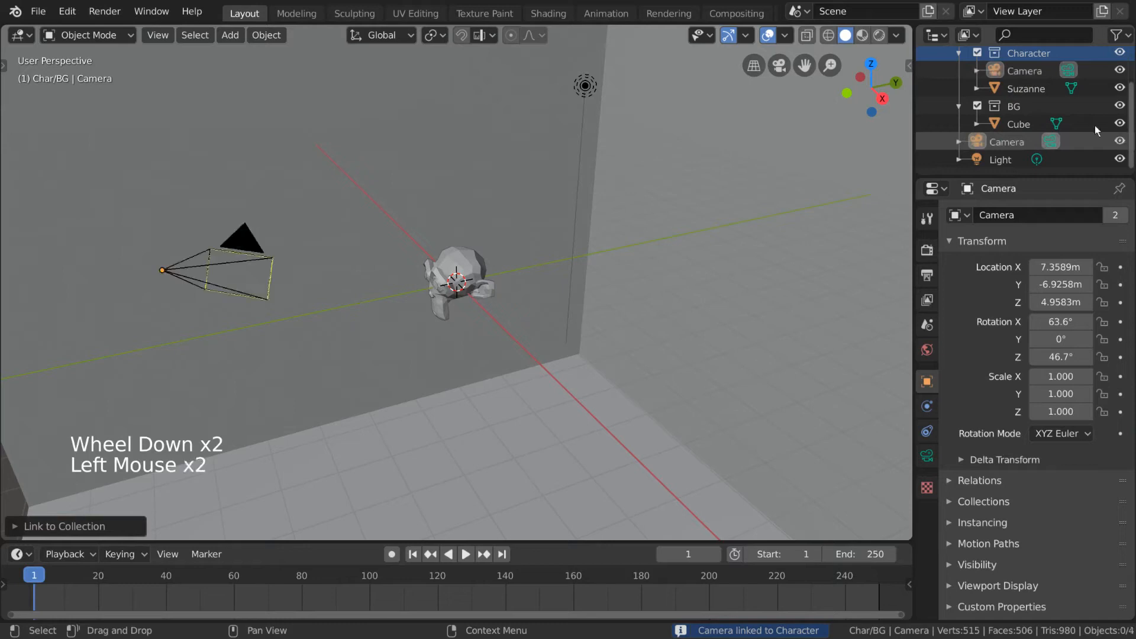
pyautogui.click(1032, 72)
pyautogui.click(1016, 141)
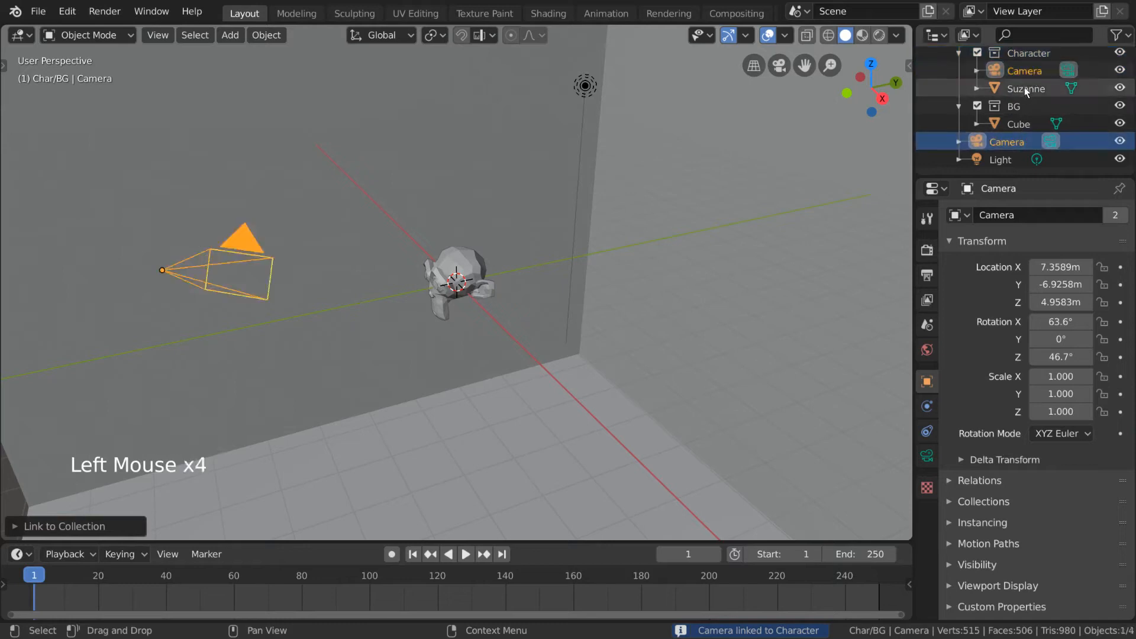
pyautogui.click(1031, 73)
pyautogui.click(1120, 70)
pyautogui.click(1119, 70)
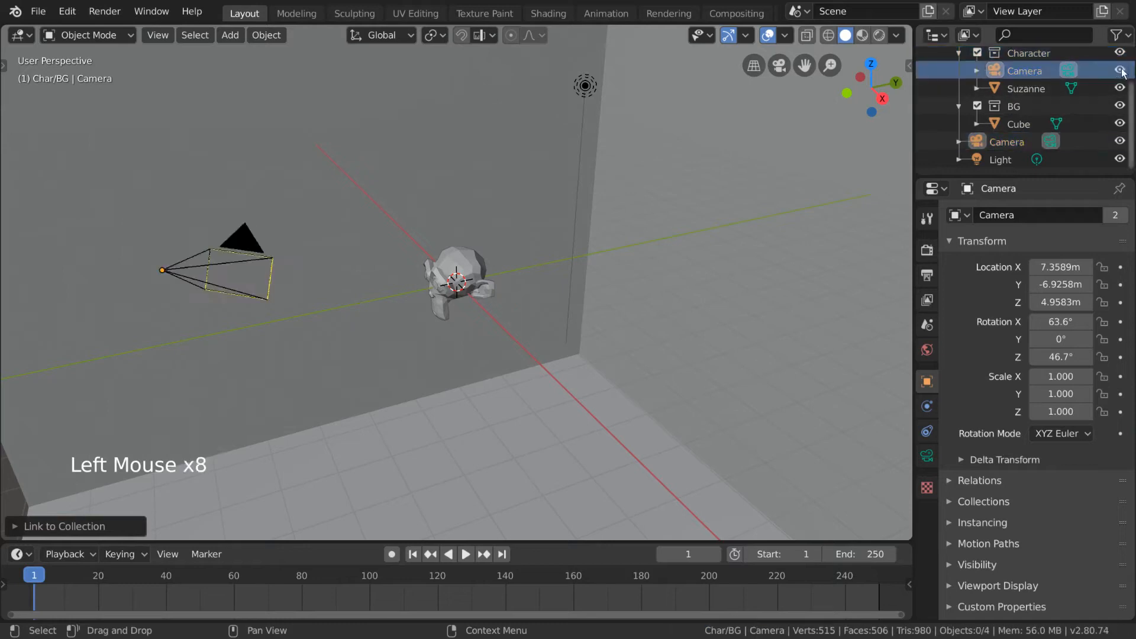
# Step: Unlink Camera from the Character collection
pyautogui.rightClick(1027, 75)
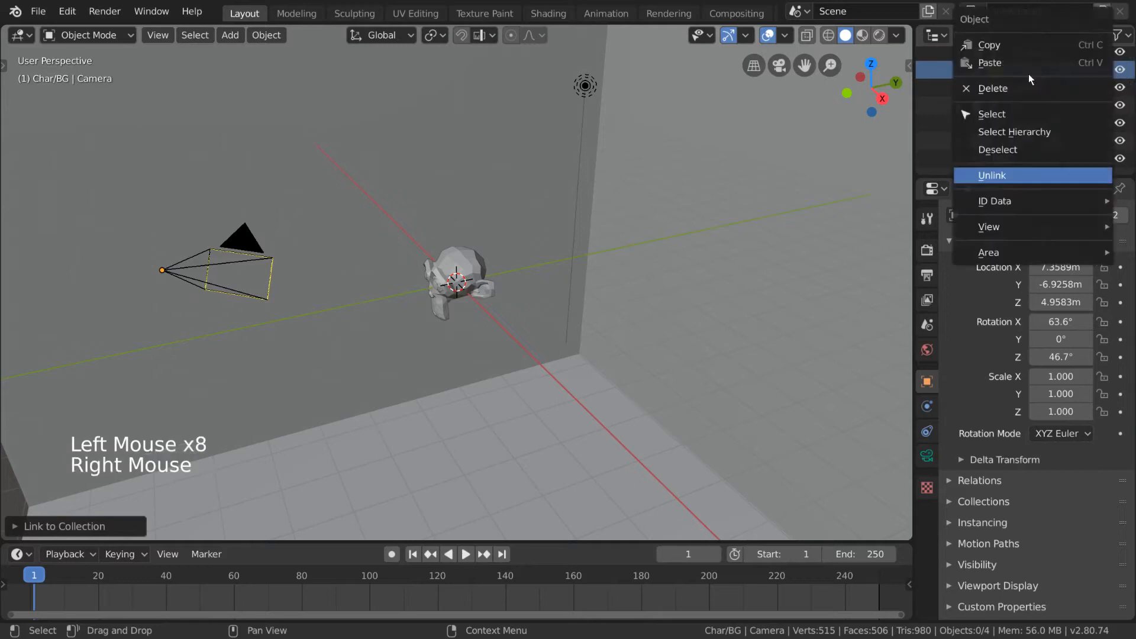
pyautogui.click(1050, 176)
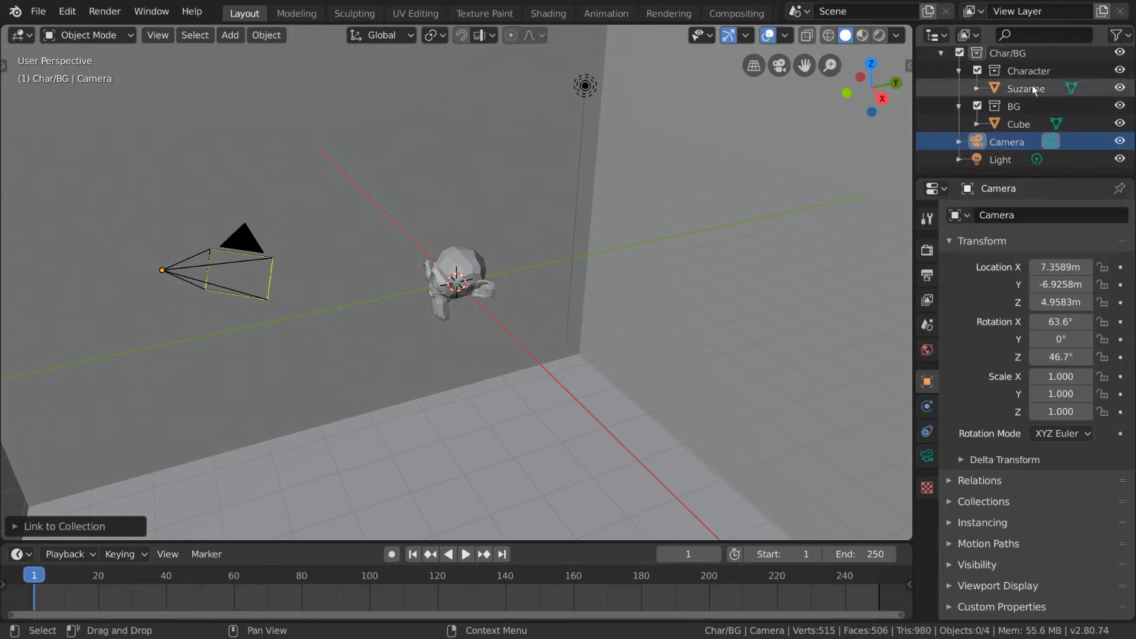
# Step: Collapse the BG and Character collections in the outliner and expand BG again
pyautogui.scroll(3, 1032, 85)
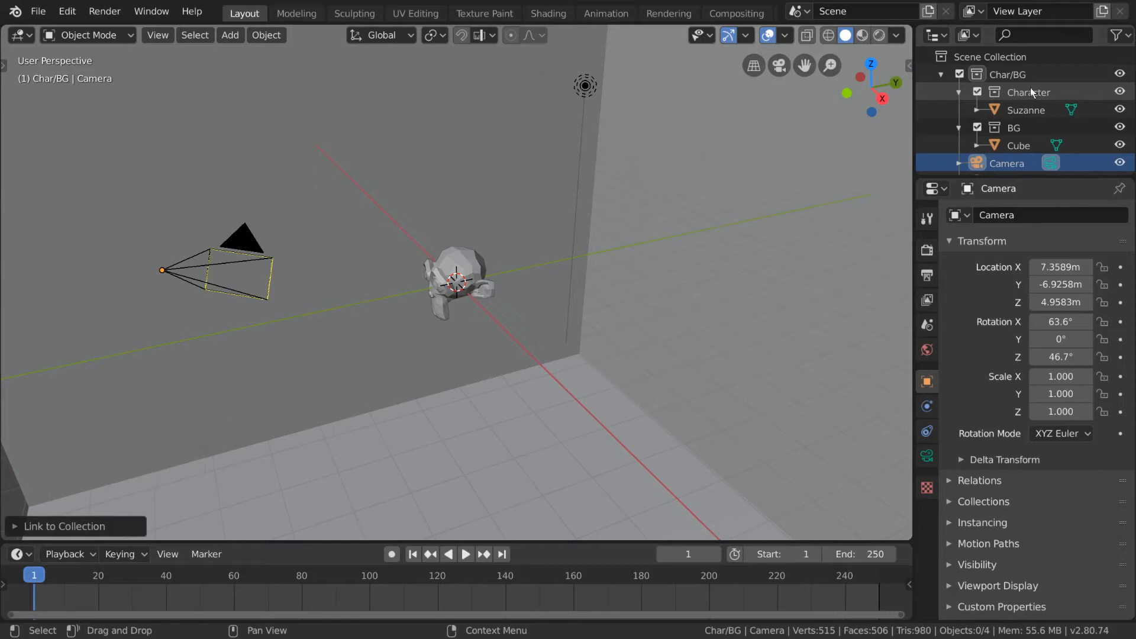
pyautogui.scroll(-2, 1030, 87)
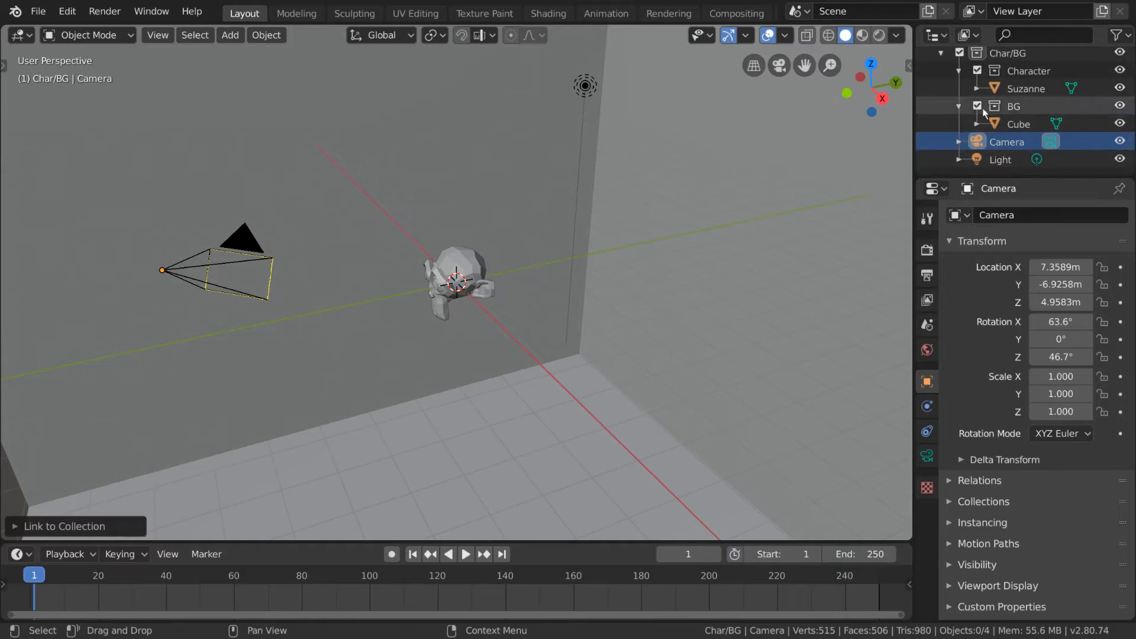
pyautogui.click(960, 106)
pyautogui.click(956, 87)
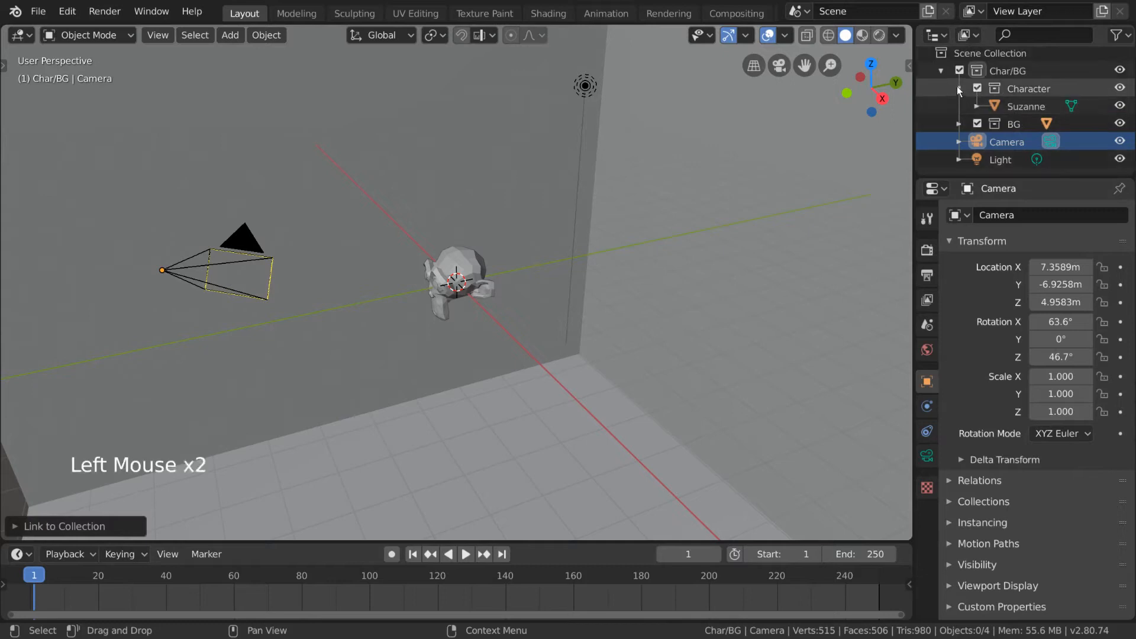
pyautogui.scroll(1, 1065, 110)
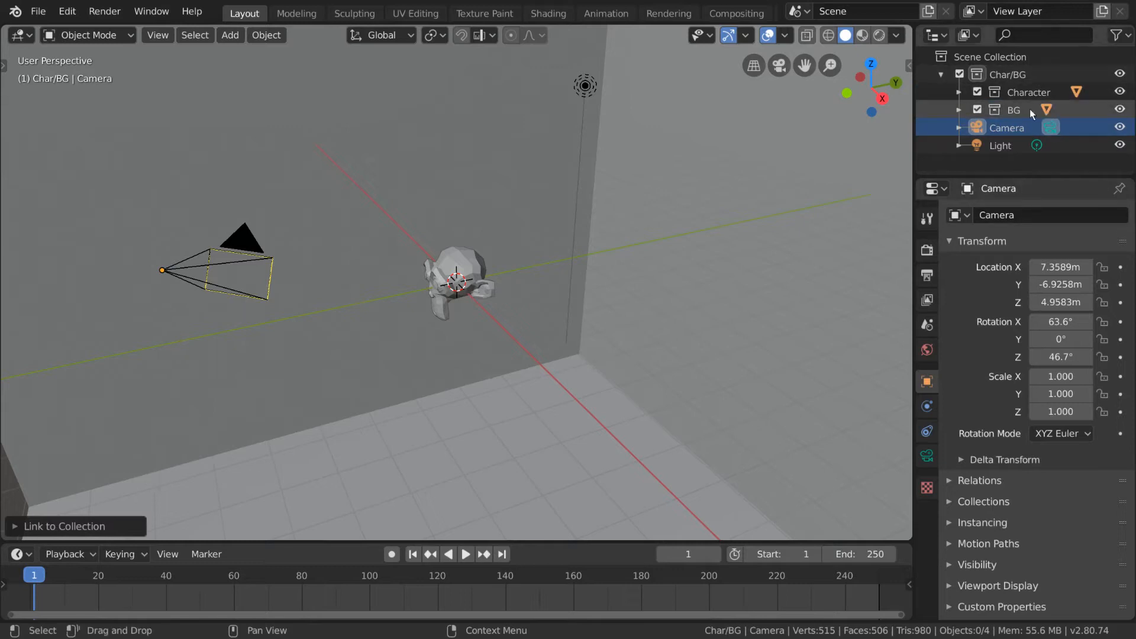
pyautogui.click(959, 109)
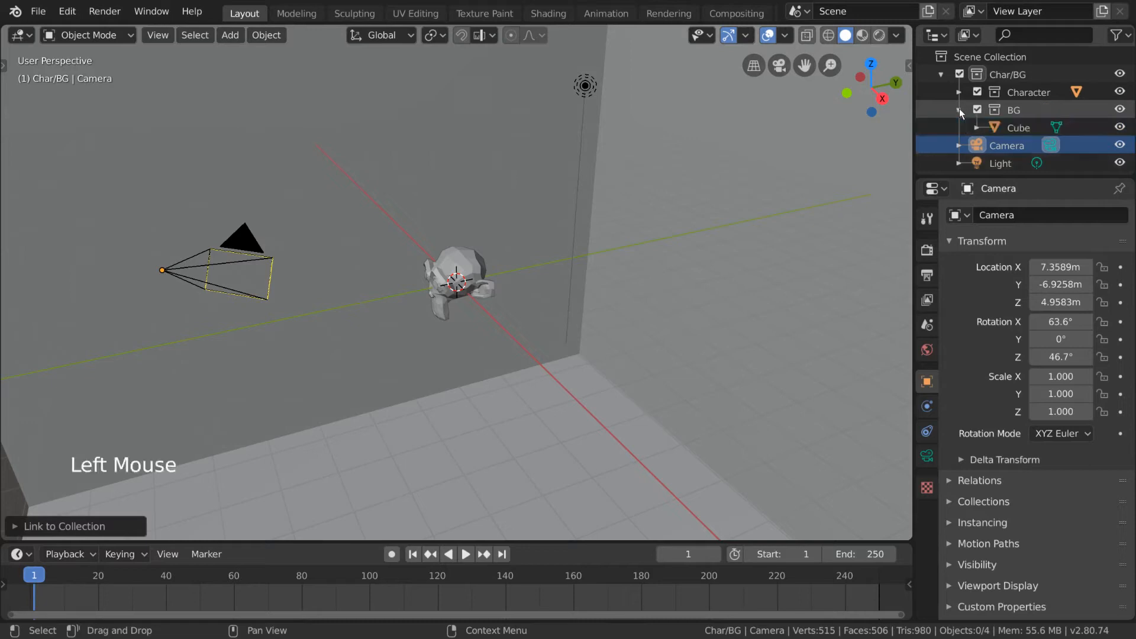
# Step: Collapse the BG and Character collections in the outliner, and collapse their parent Char/BG collection
pyautogui.click(958, 109)
pyautogui.click(954, 90)
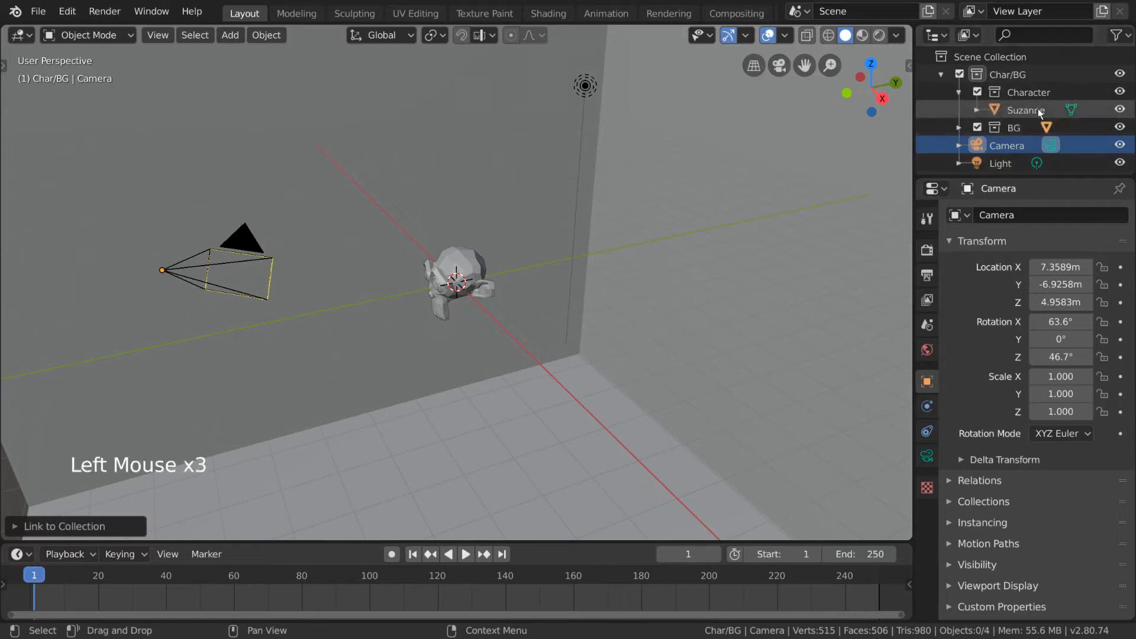
pyautogui.click(959, 91)
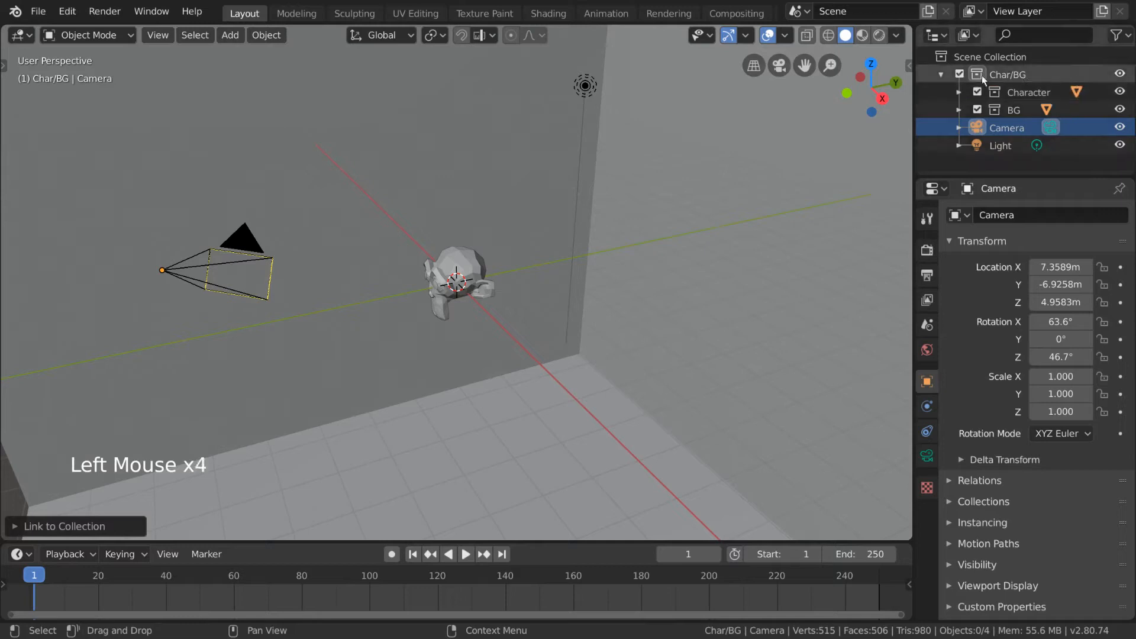
pyautogui.click(940, 73)
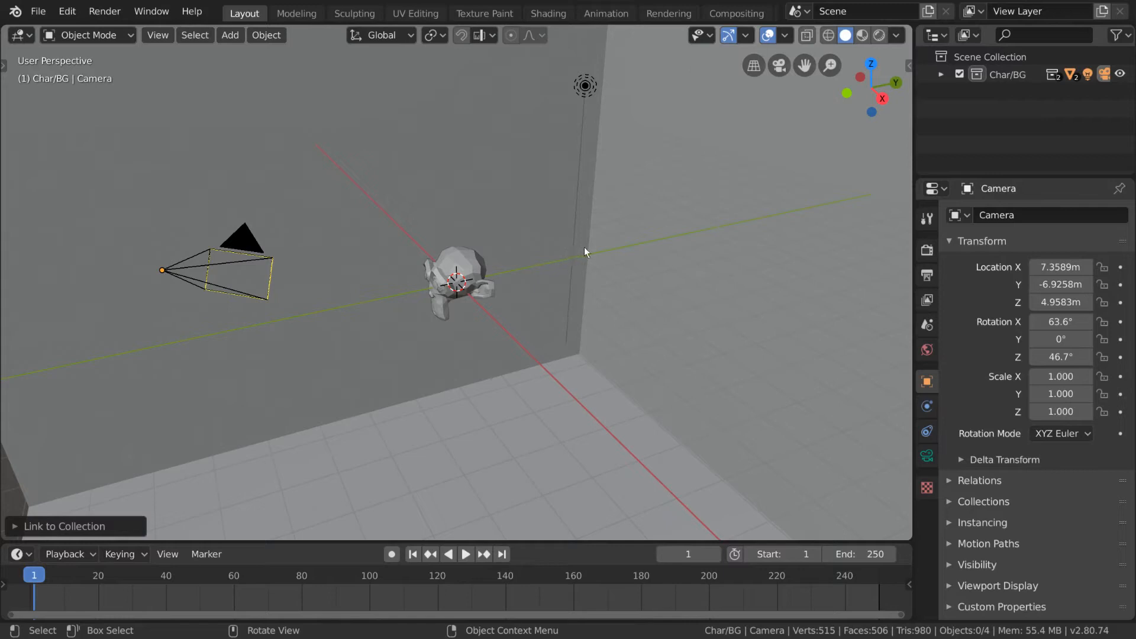
# Step: Delete the Char/BG collection while keeping its contents, and expand the Character and BG collections in the outliner
pyautogui.click(1023, 76)
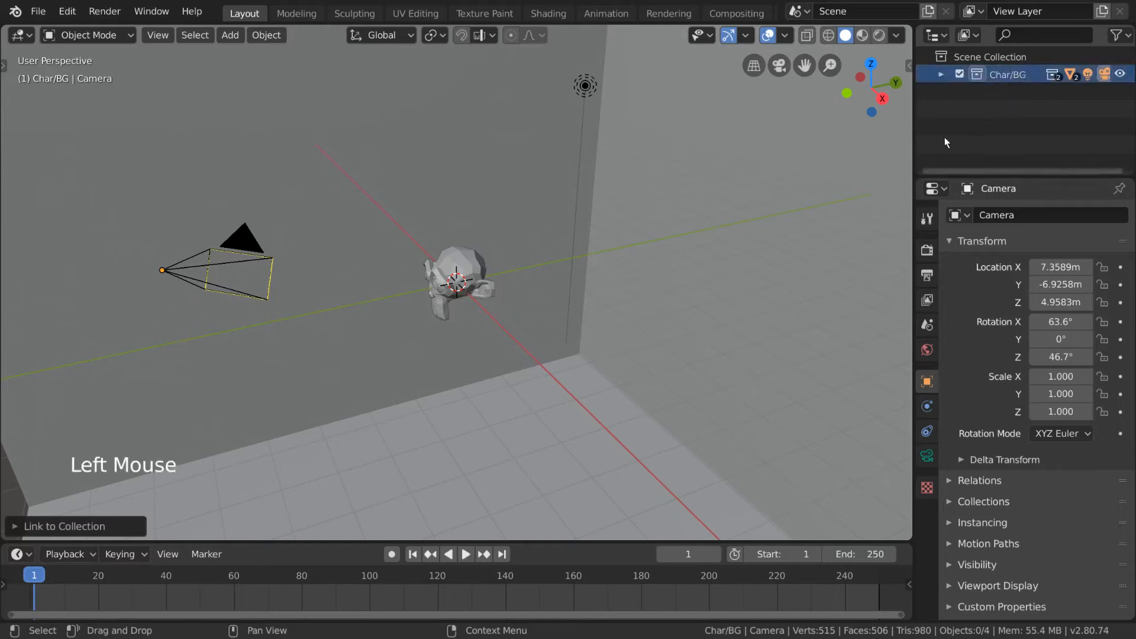
pyautogui.press('Delete')
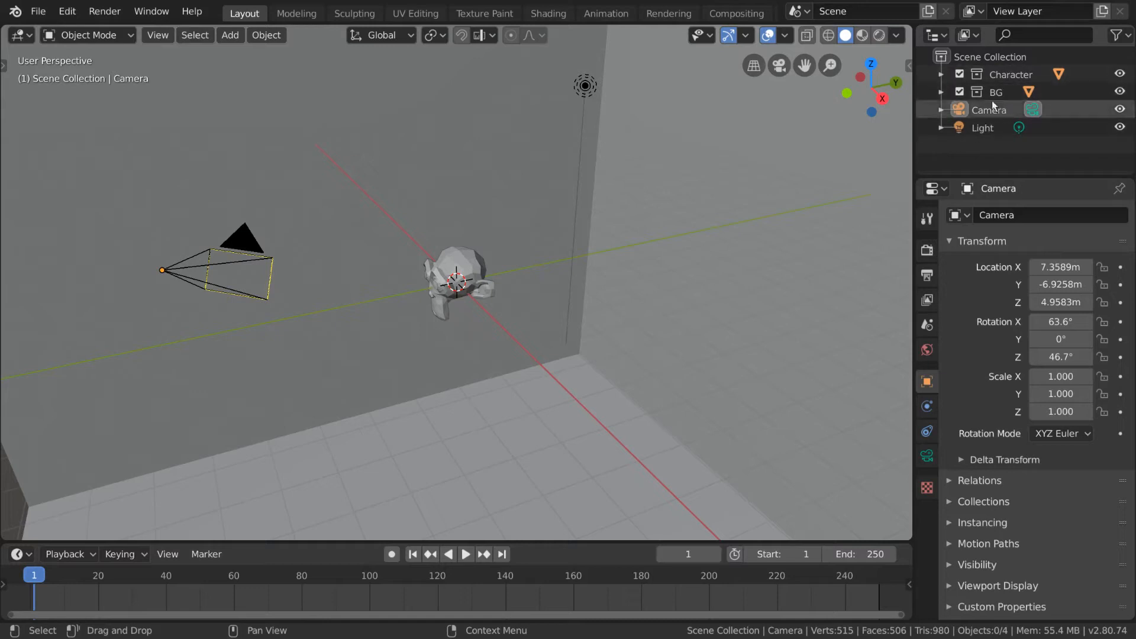
pyautogui.click(941, 91)
pyautogui.click(941, 73)
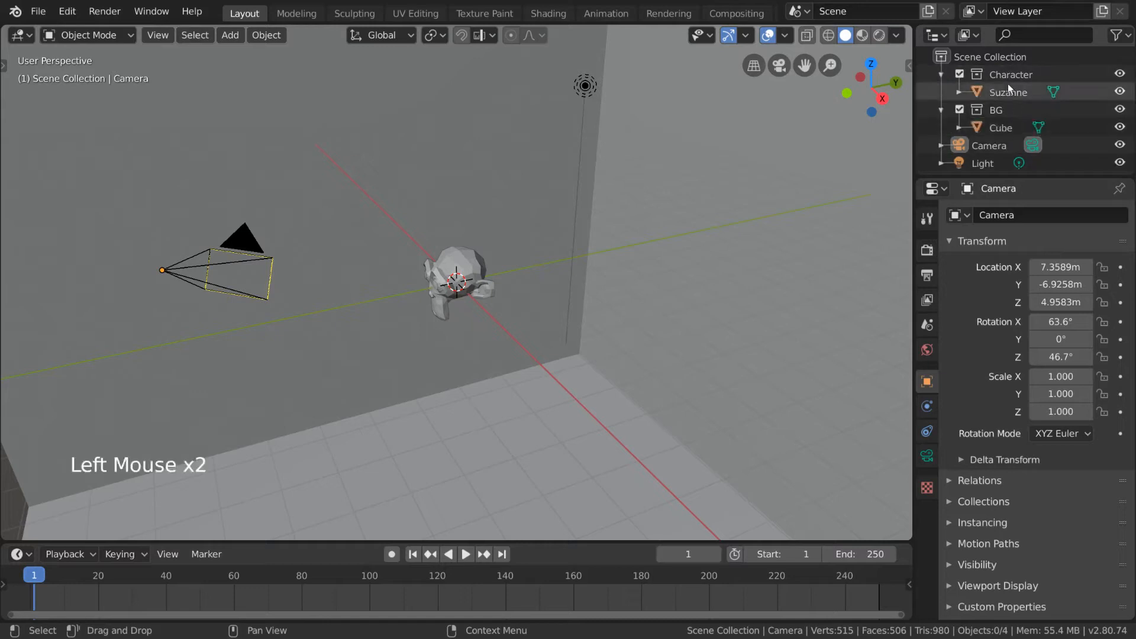
pyautogui.scroll(-2, 1029, 95)
pyautogui.scroll(1, 1035, 74)
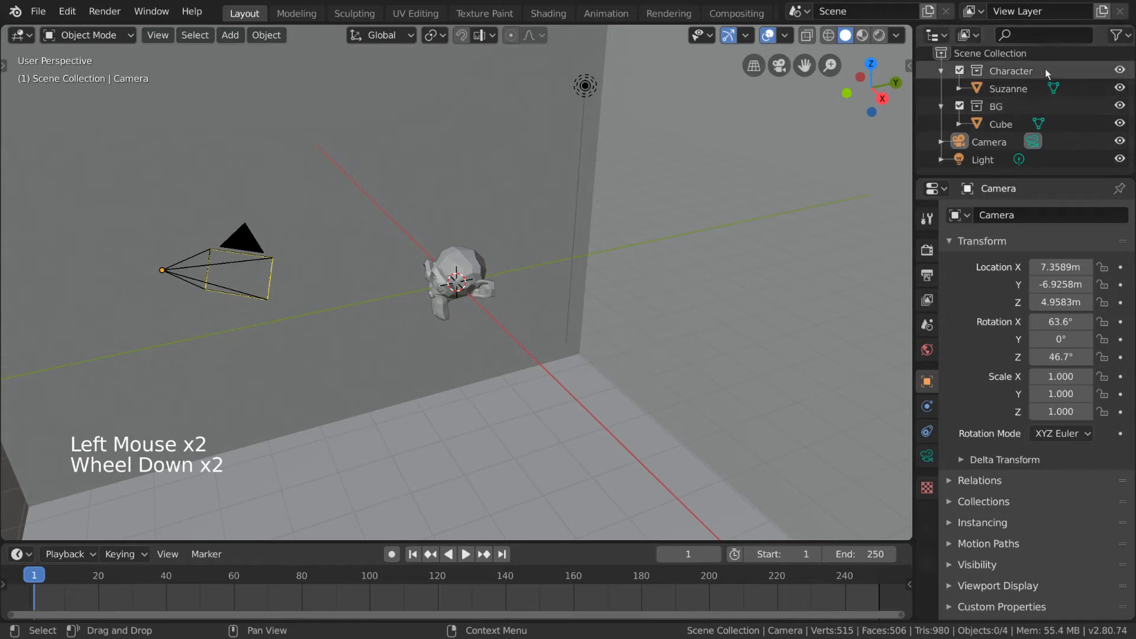
# Step: Select the Cube, and hide and unhide the Character collection, BG collection and Camera in turn to check their viewport visibility
pyautogui.click(1003, 127)
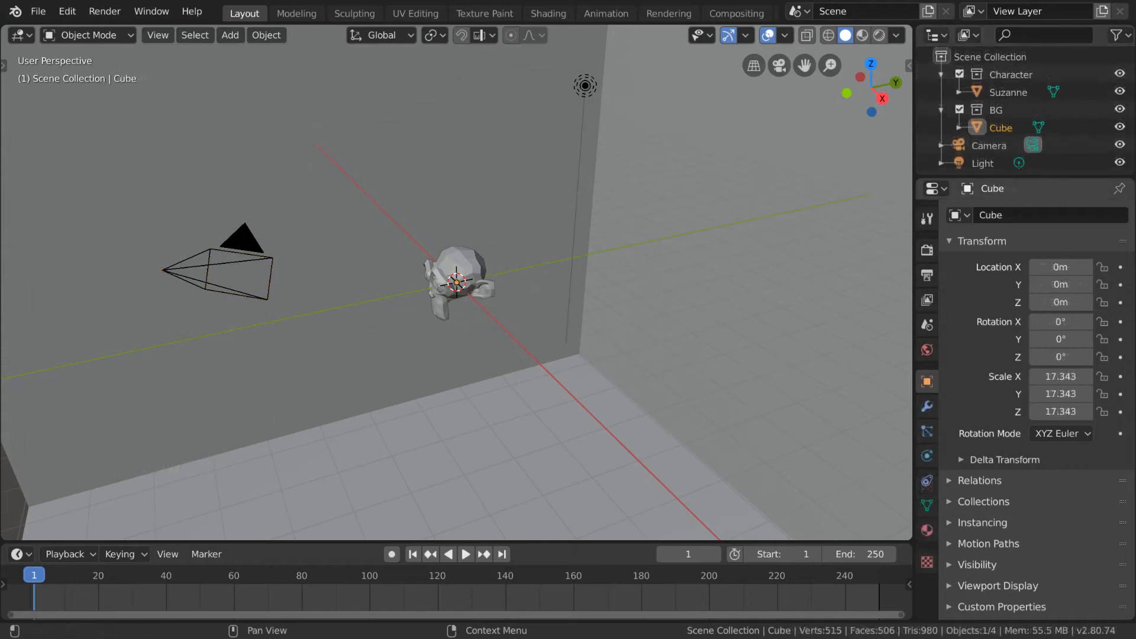
pyautogui.click(1120, 74)
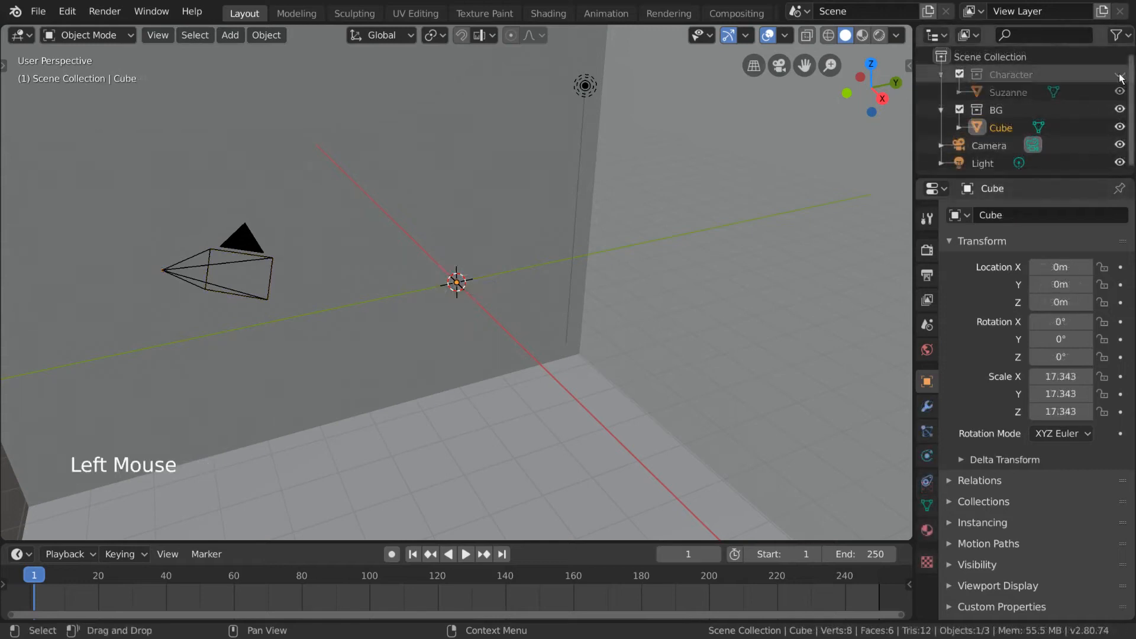
pyautogui.click(1120, 73)
pyautogui.click(1120, 110)
pyautogui.click(1119, 110)
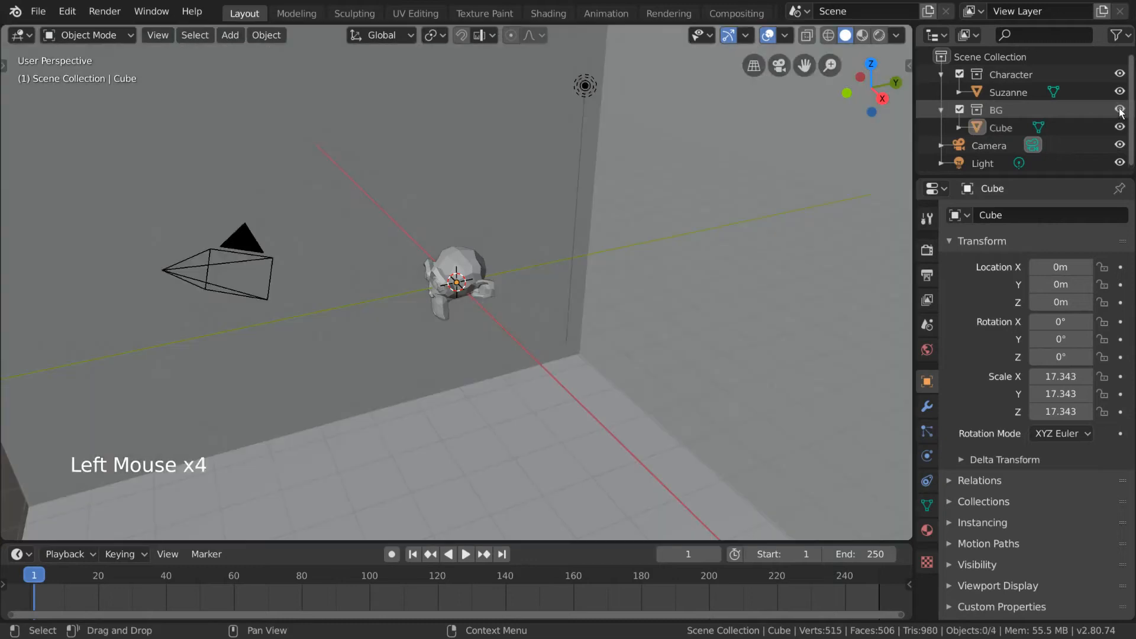
pyautogui.click(1120, 145)
pyautogui.click(1120, 145)
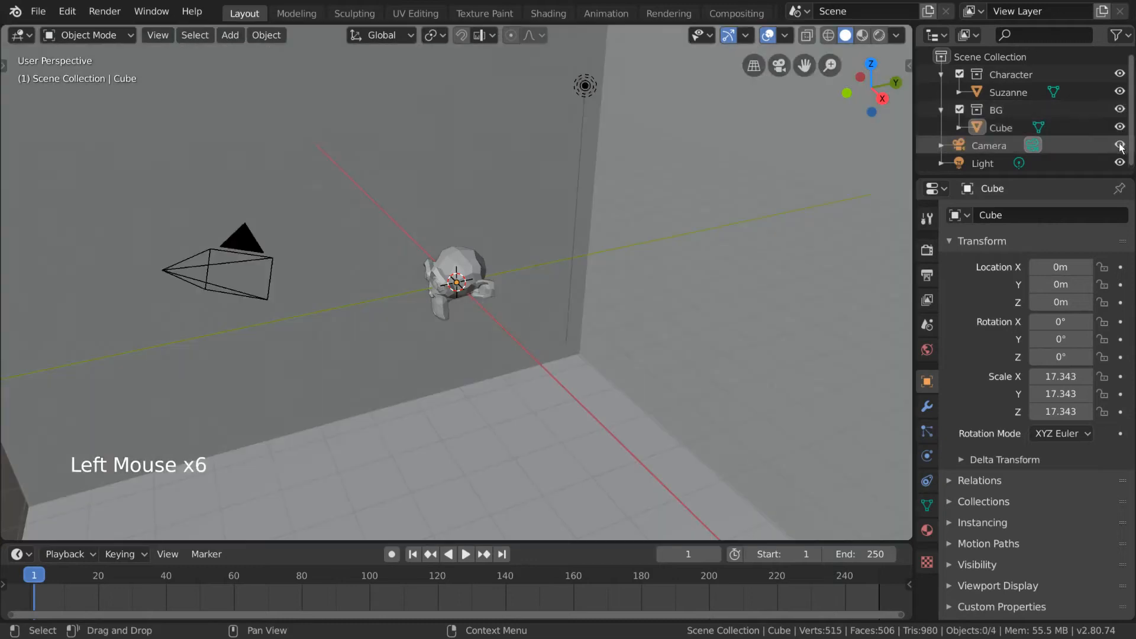
pyautogui.click(1120, 111)
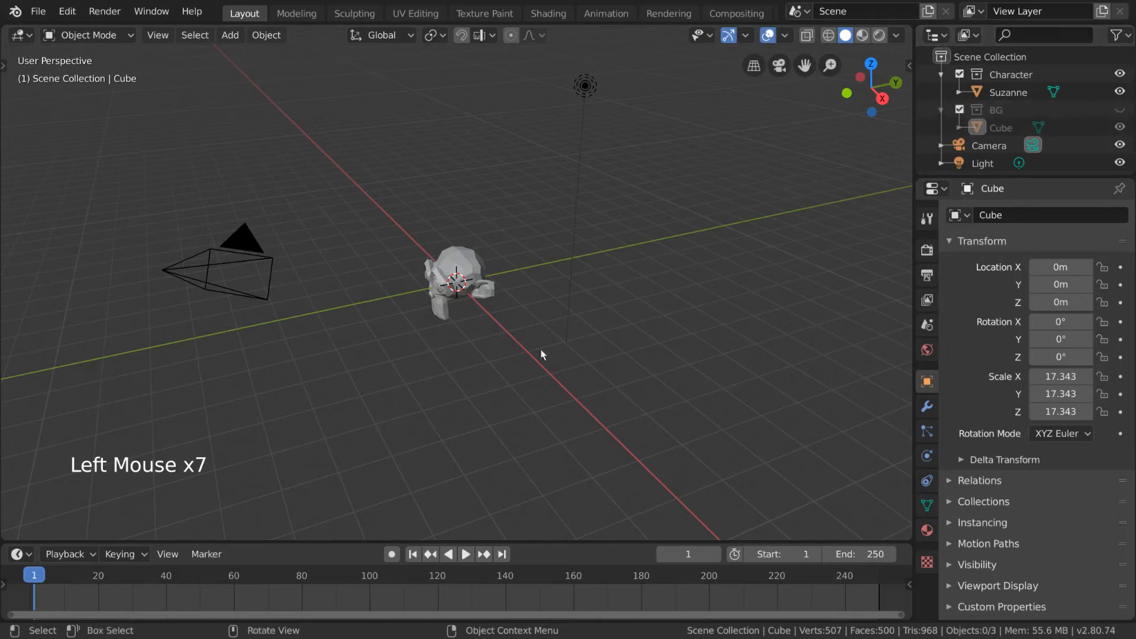
pyautogui.click(1120, 110)
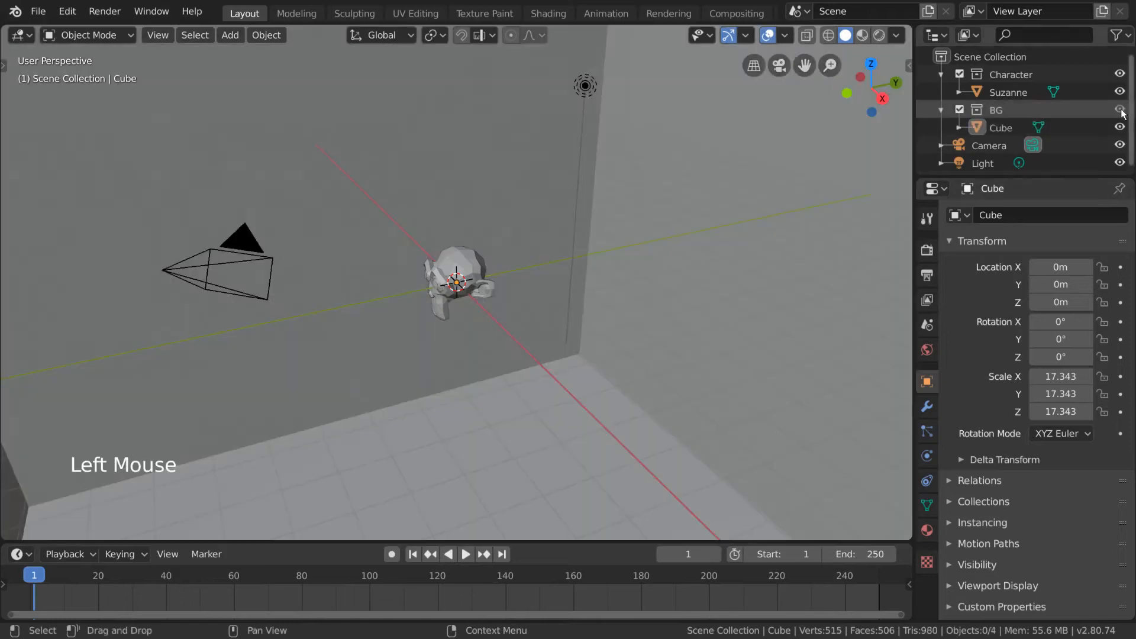
# Step: Show the selectability and render toggles in the outliner and make the Character collection unselectable, testing it on Suzanne in the viewport
pyautogui.click(1120, 36)
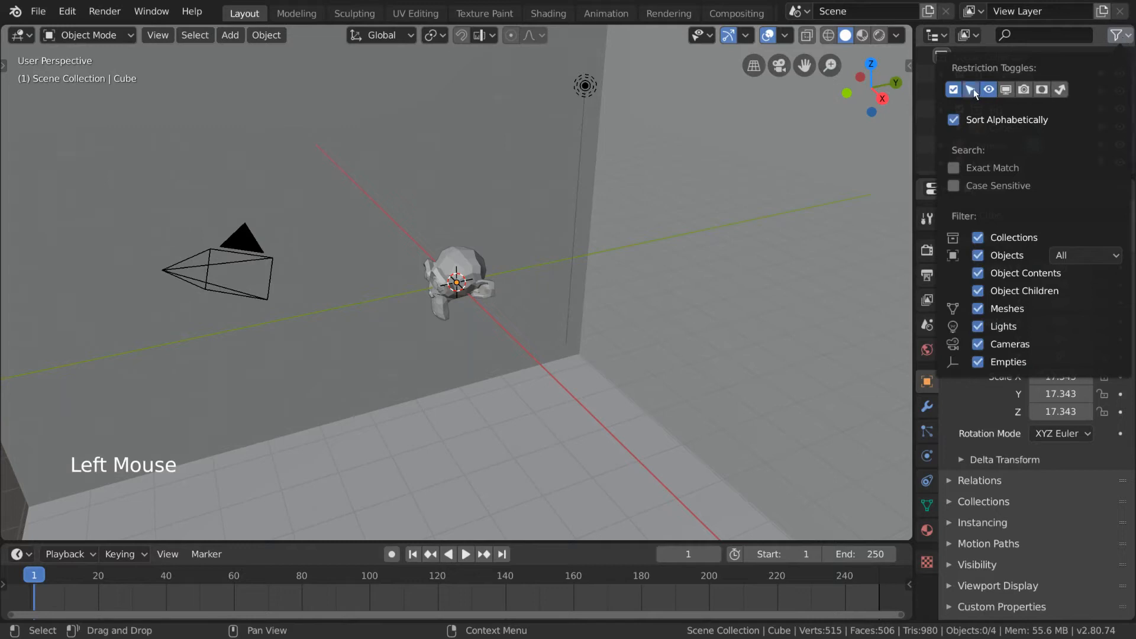
pyautogui.click(1083, 75)
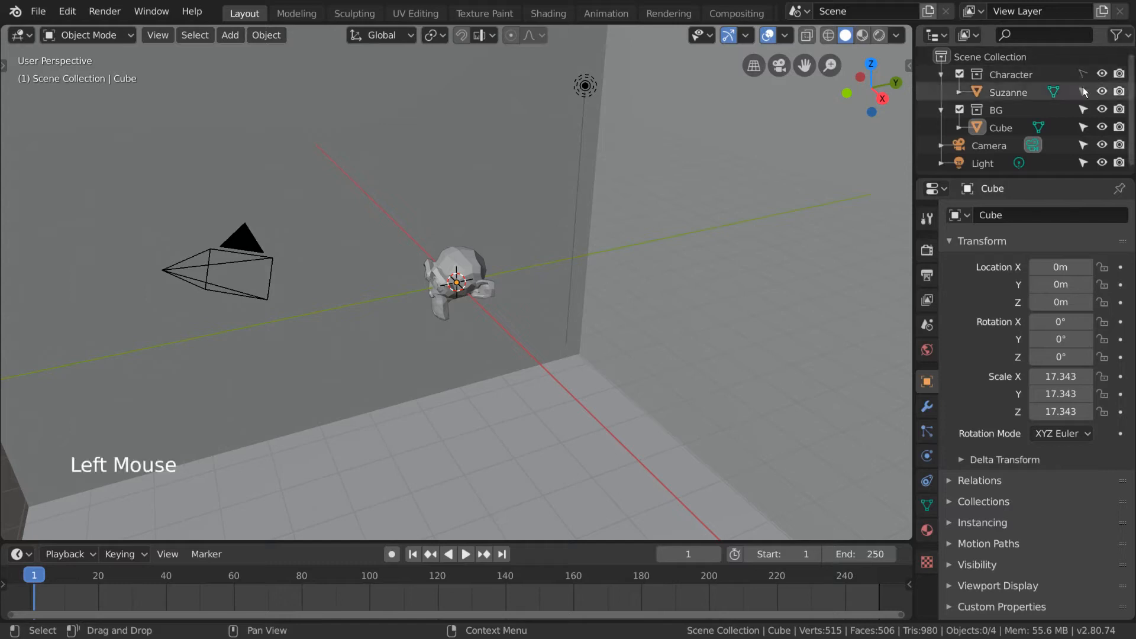
pyautogui.click(467, 260)
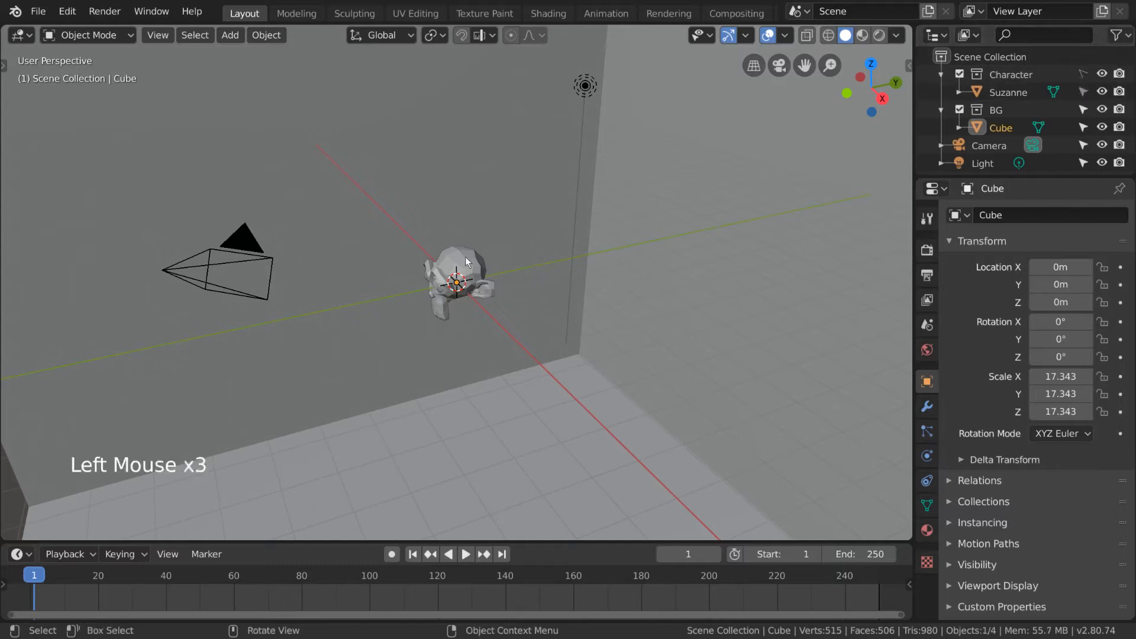